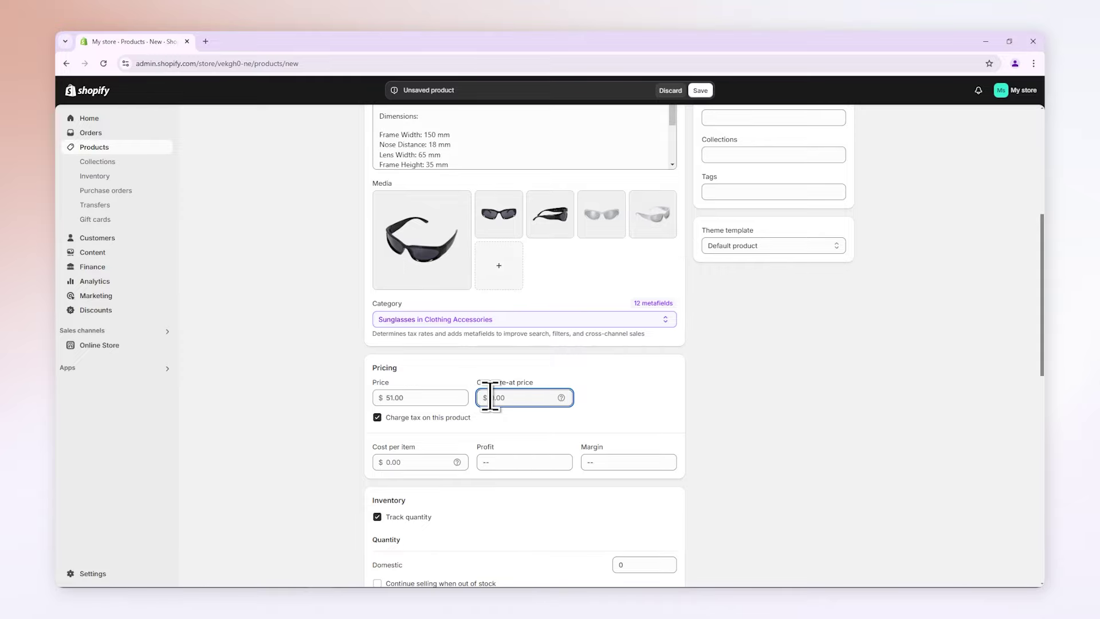
{"action": "type", "text": "69"}
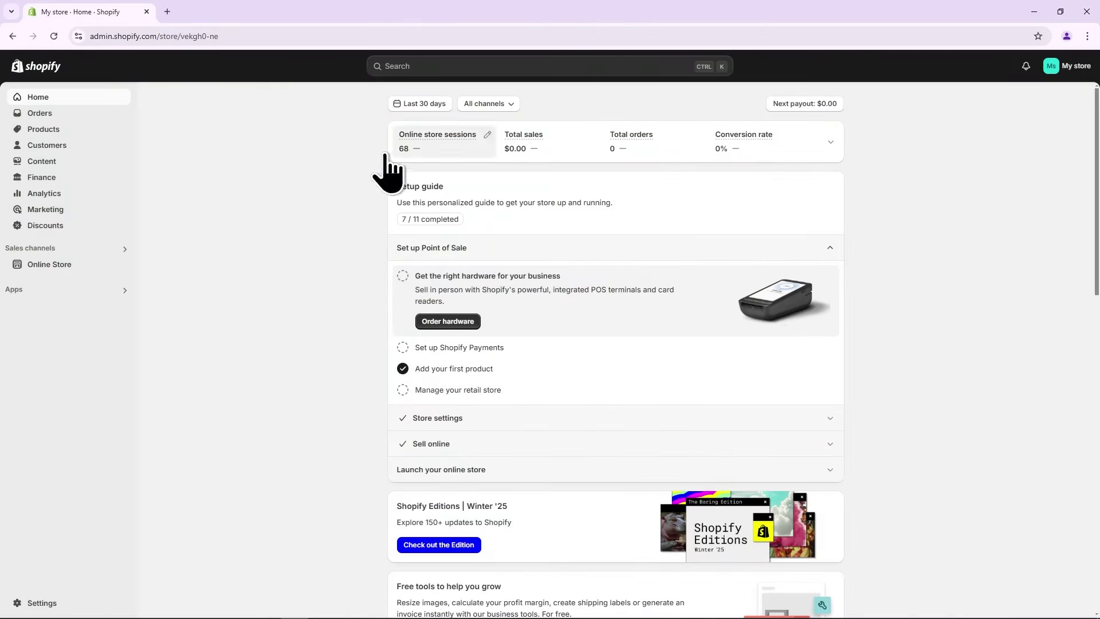
Start a new product in the store's product list and title it "Metaverse 2.0".
{"action": "left_click", "coordinate": [84, 131]}
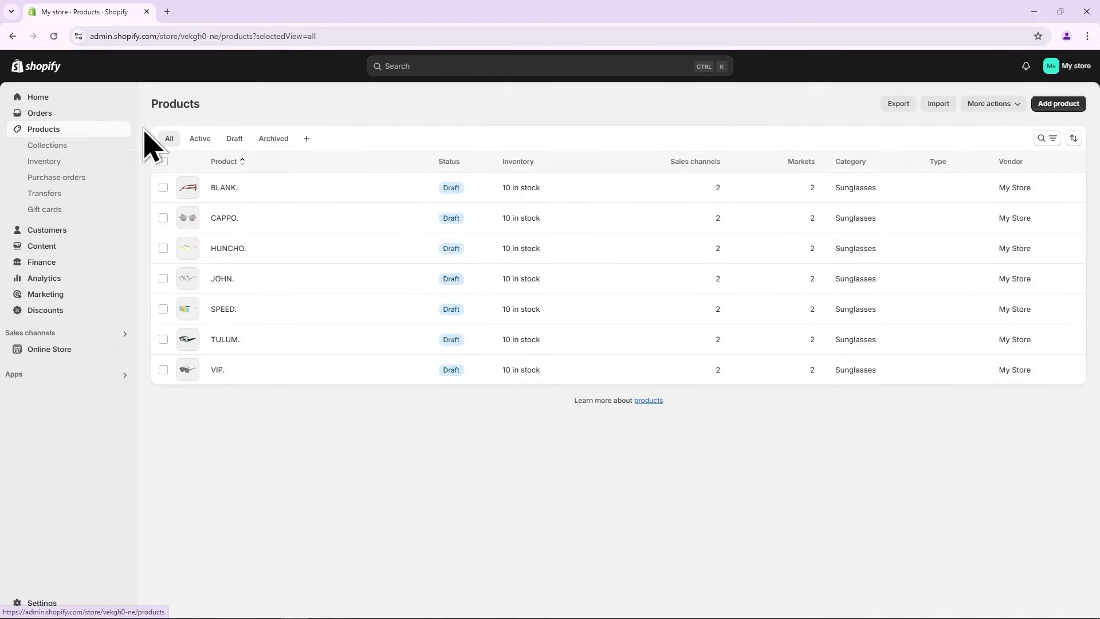
{"action": "left_click", "coordinate": [1053, 106]}
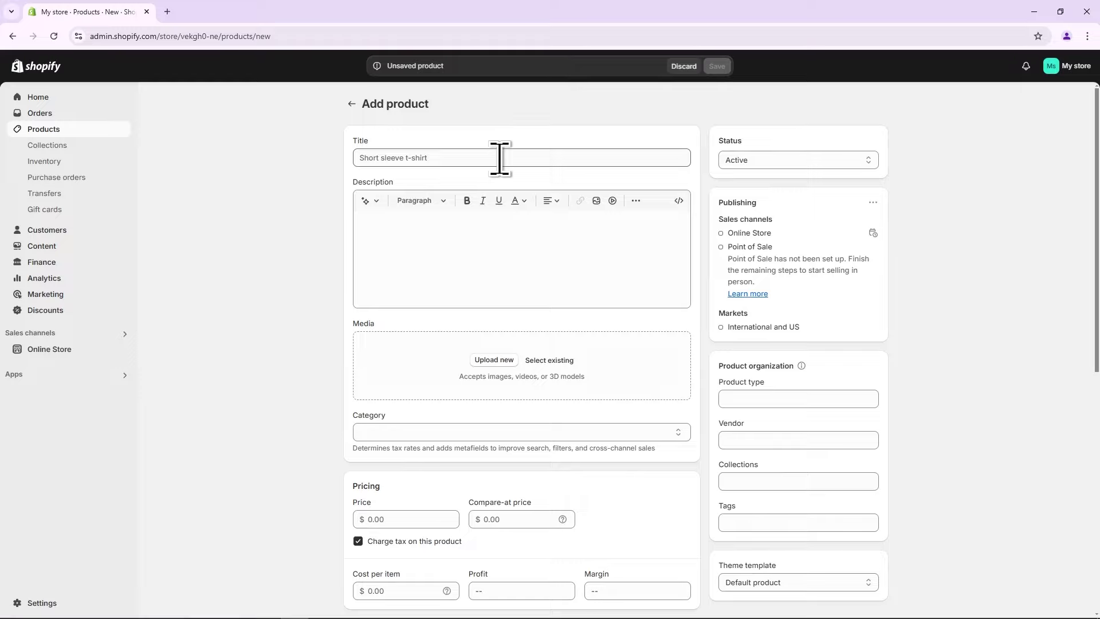
{"action": "left_click", "coordinate": [500, 158]}
{"action": "type", "text": "Metaverse 2.0"}
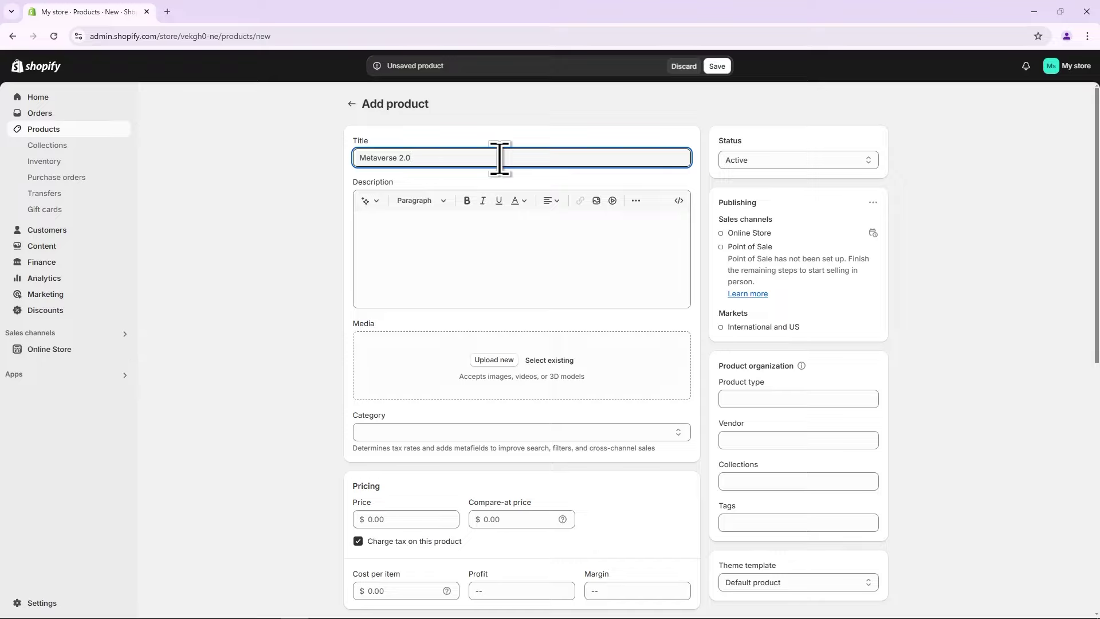
{"action": "left_click", "coordinate": [463, 220]}
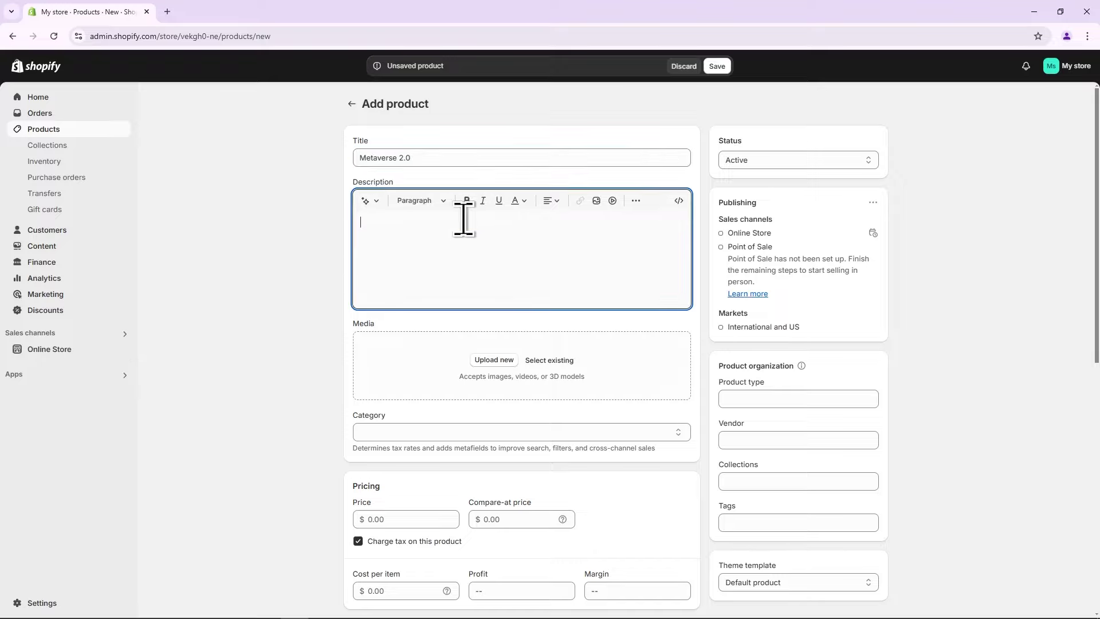
{"action": "left_click", "coordinate": [375, 202]}
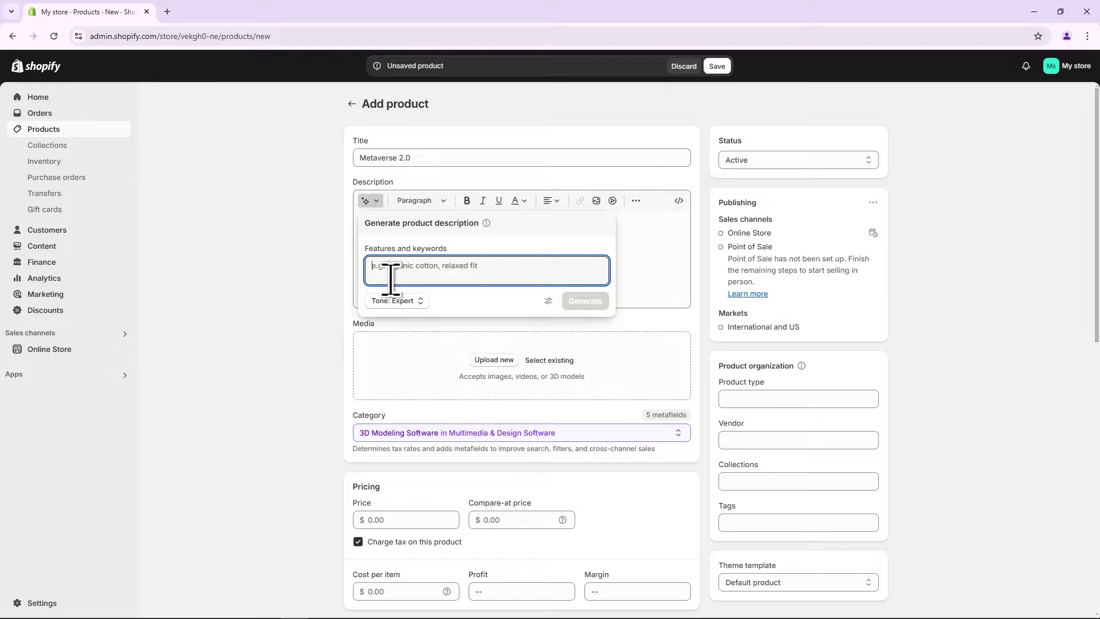
{"action": "left_click", "coordinate": [385, 302]}
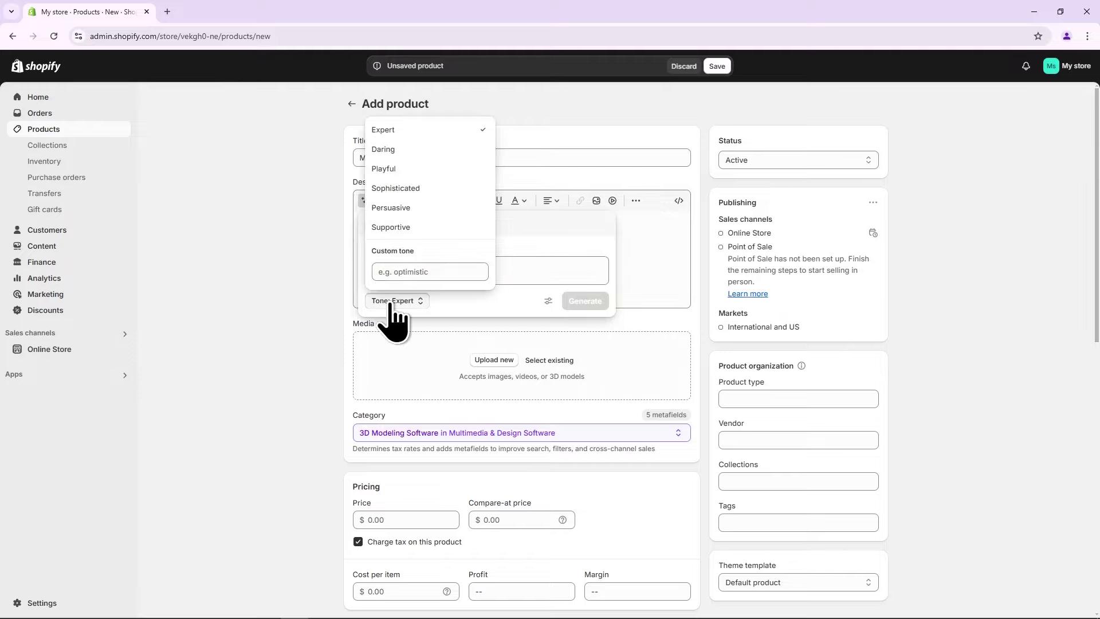
{"action": "left_click", "coordinate": [405, 170]}
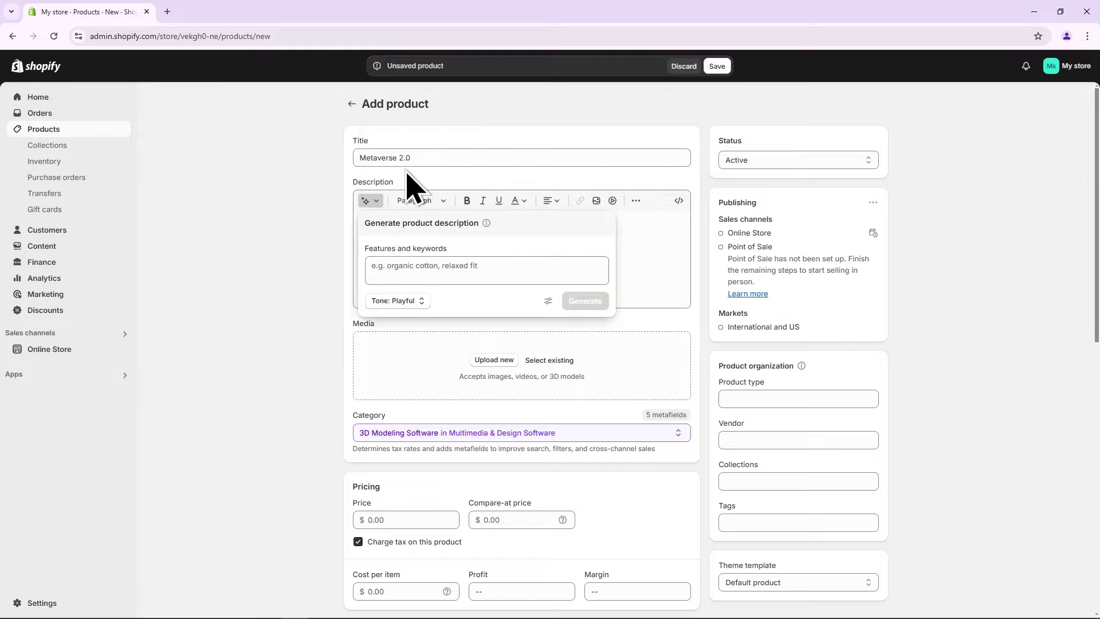
Paste the "Our Favorite Pick: Metaverse 2.0 sunglasses" text from the clipboard history into the product description.
{"action": "left_click", "coordinate": [638, 225]}
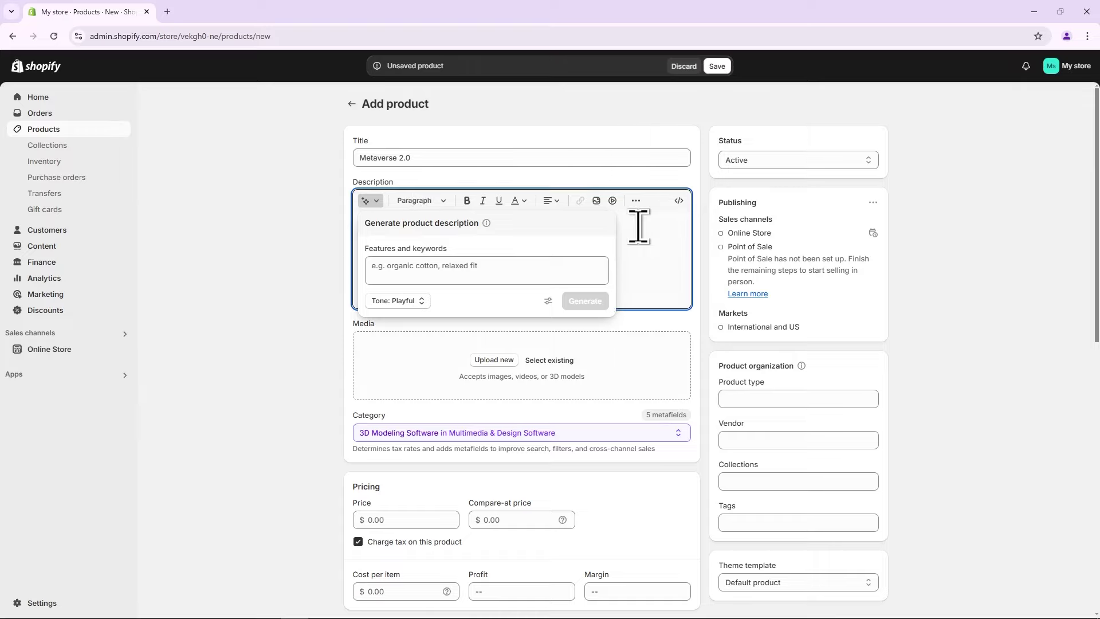
{"action": "key", "text": "super+v"}
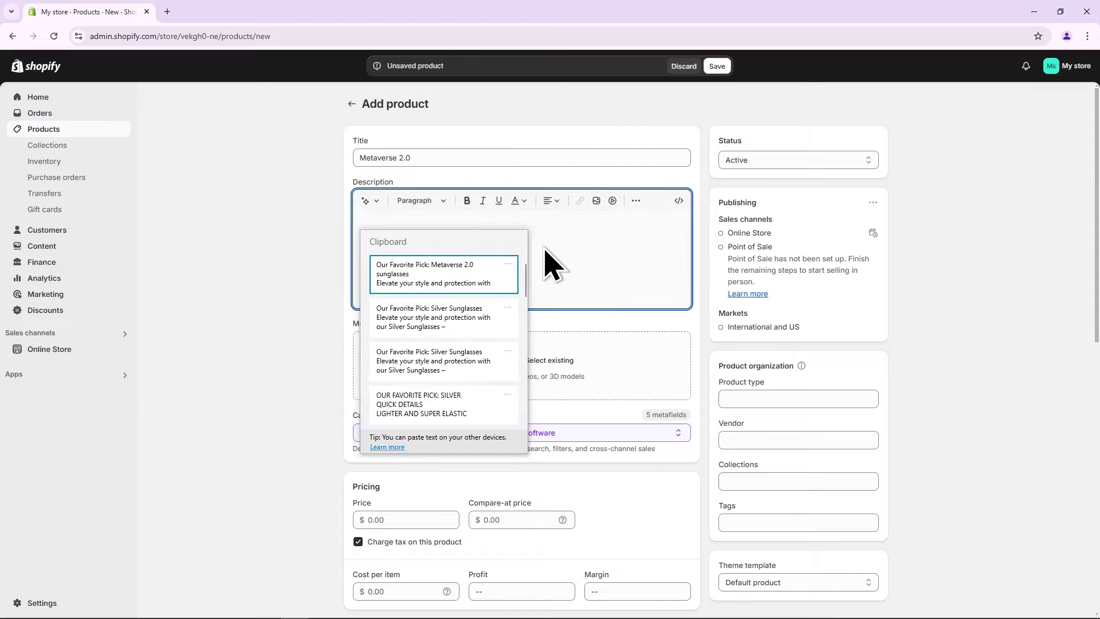
{"action": "left_click", "coordinate": [467, 261]}
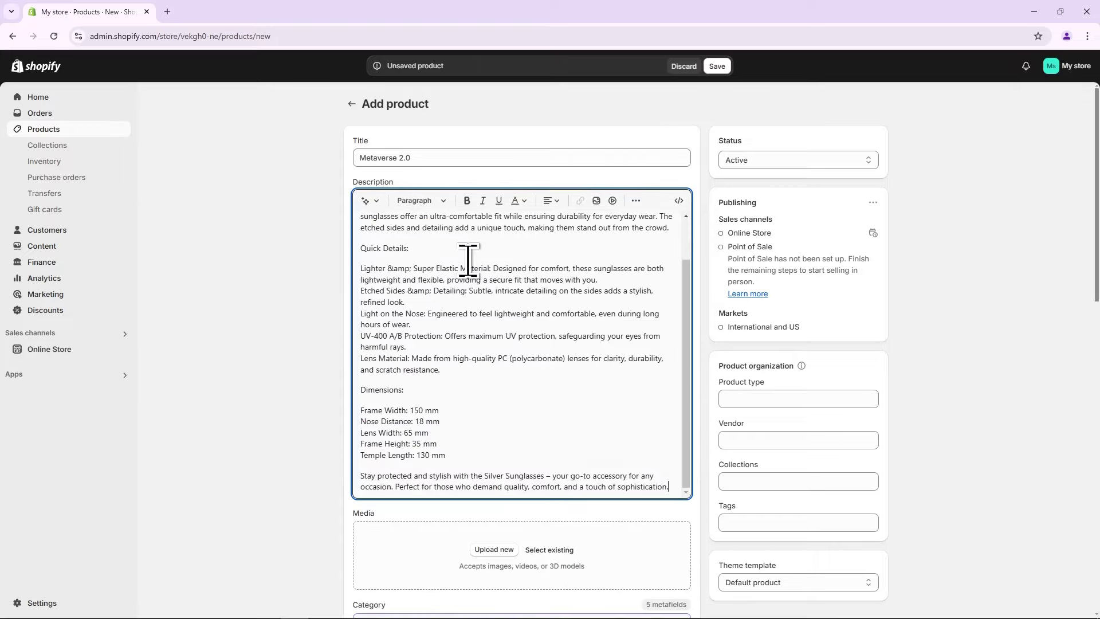
{"action": "scroll", "coordinate": [467, 261], "scroll_direction": "up", "scroll_amount": 2}
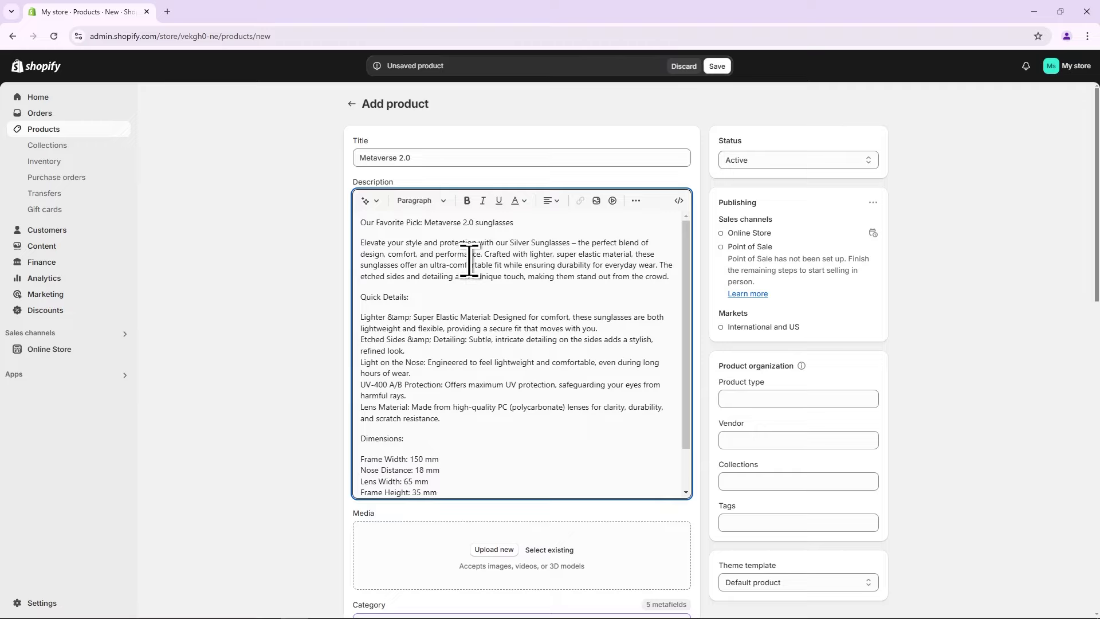
Add the five existing metaverse-20 images to the product media and make the angled black sunglasses the first image.
{"action": "scroll", "coordinate": [324, 295], "scroll_direction": "down", "scroll_amount": 2}
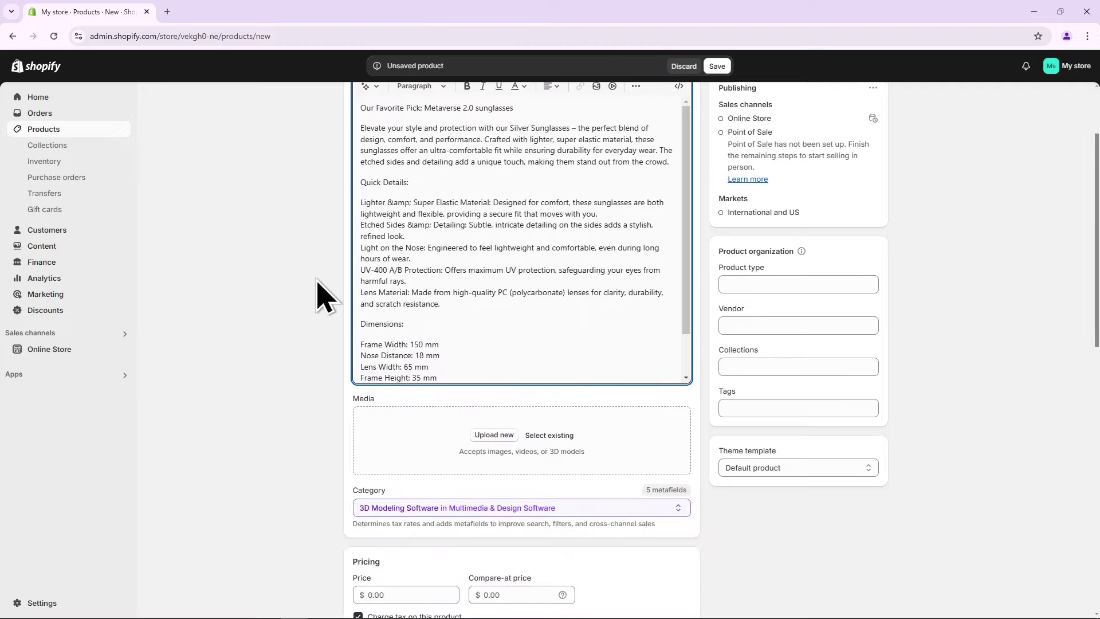
{"action": "left_click", "coordinate": [534, 437]}
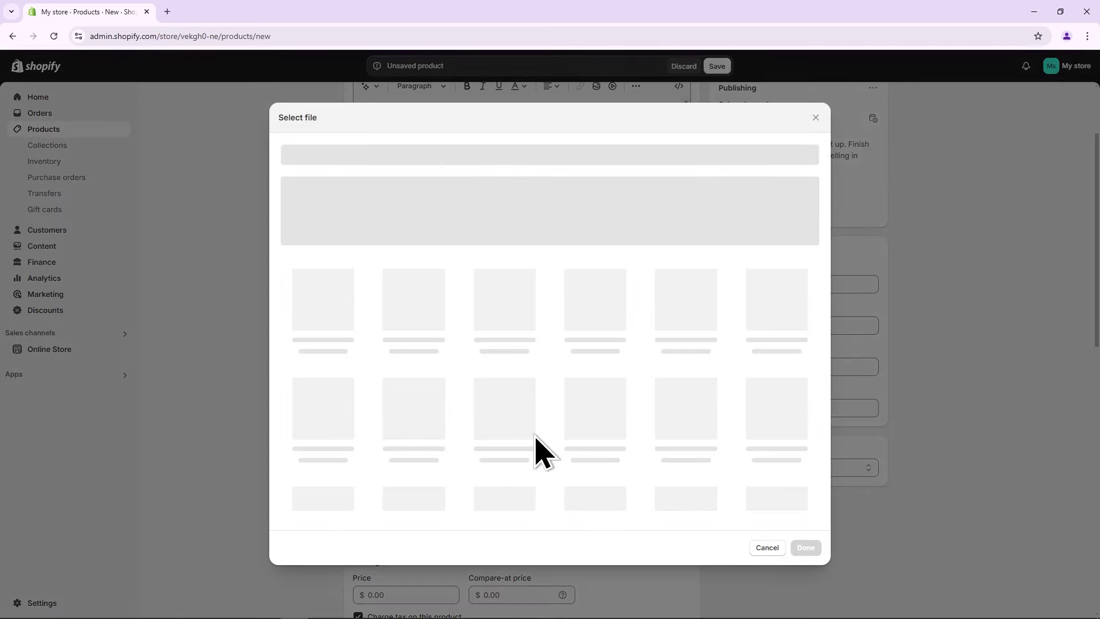
{"action": "left_click", "coordinate": [329, 343]}
{"action": "left_click", "coordinate": [393, 336]}
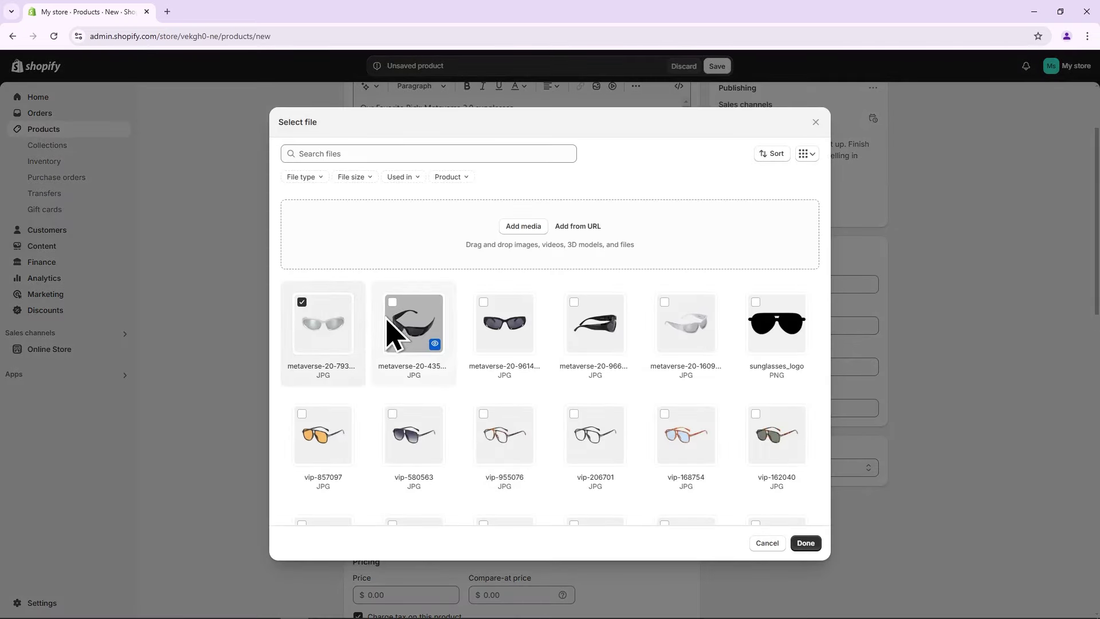
{"action": "left_click", "coordinate": [484, 326]}
{"action": "left_click", "coordinate": [587, 324]}
{"action": "left_click", "coordinate": [676, 321]}
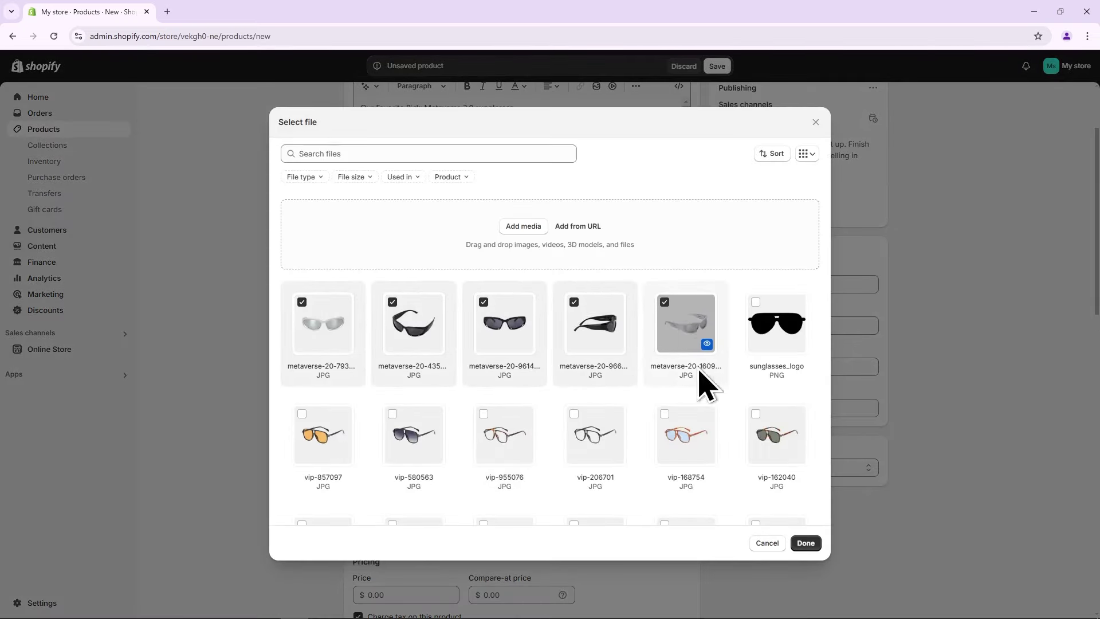
{"action": "left_click", "coordinate": [806, 542]}
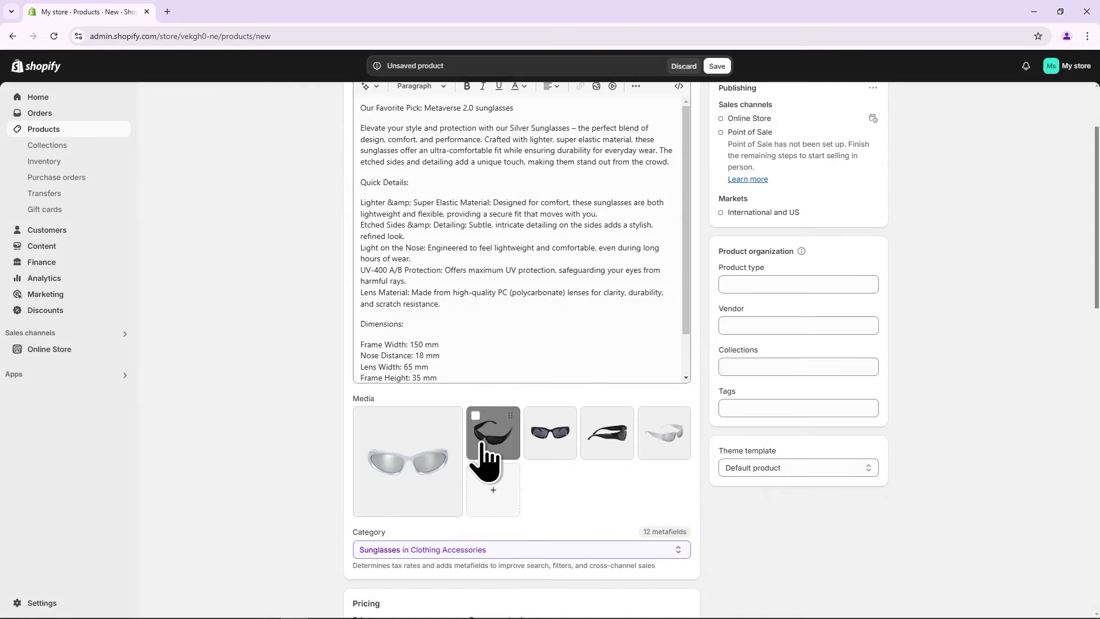
{"action": "left_click_drag", "start_coordinate": [487, 441], "coordinate": [700, 472]}
Set the product's price to $51 and its compare-at price to $59.
{"action": "scroll", "coordinate": [702, 476], "scroll_direction": "down", "scroll_amount": 2}
{"action": "scroll", "coordinate": [704, 476], "scroll_direction": "down", "scroll_amount": 2}
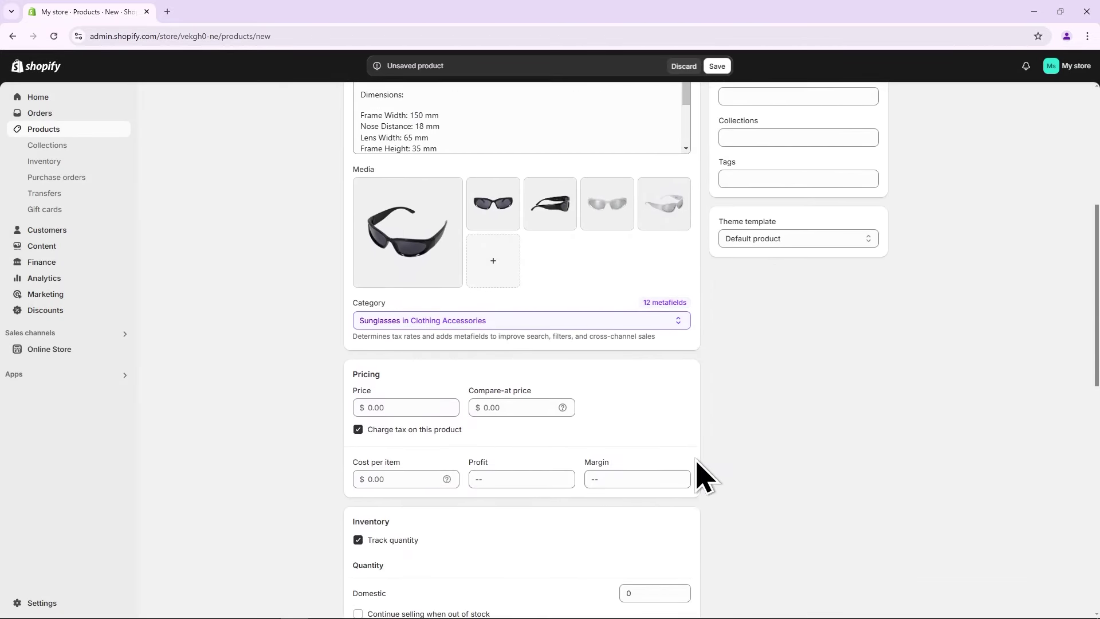
{"action": "left_click", "coordinate": [399, 408]}
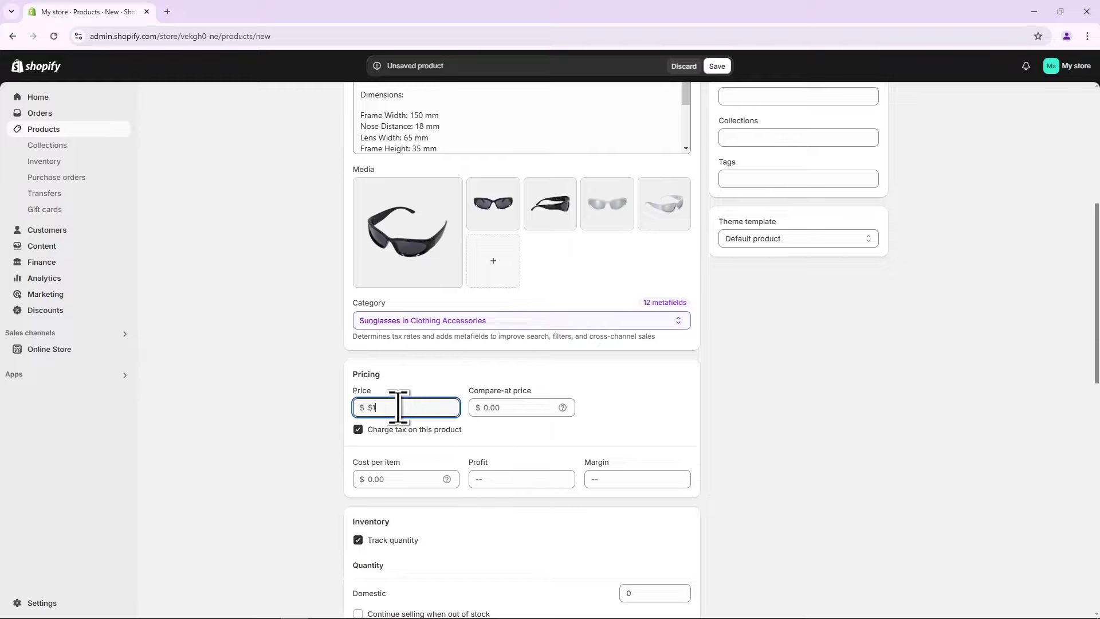
{"action": "type", "text": "51"}
{"action": "left_click", "coordinate": [484, 407]}
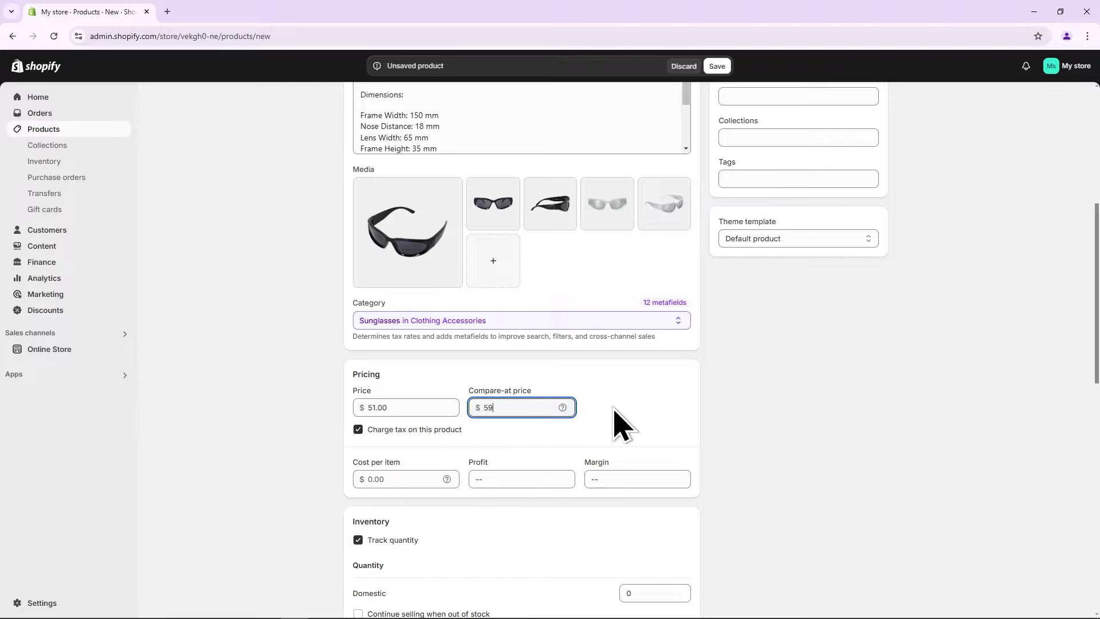
Set the Domestic inventory quantity to 10 and allow selling to continue when out of stock.
{"action": "scroll", "coordinate": [622, 424], "scroll_direction": "down", "scroll_amount": 3}
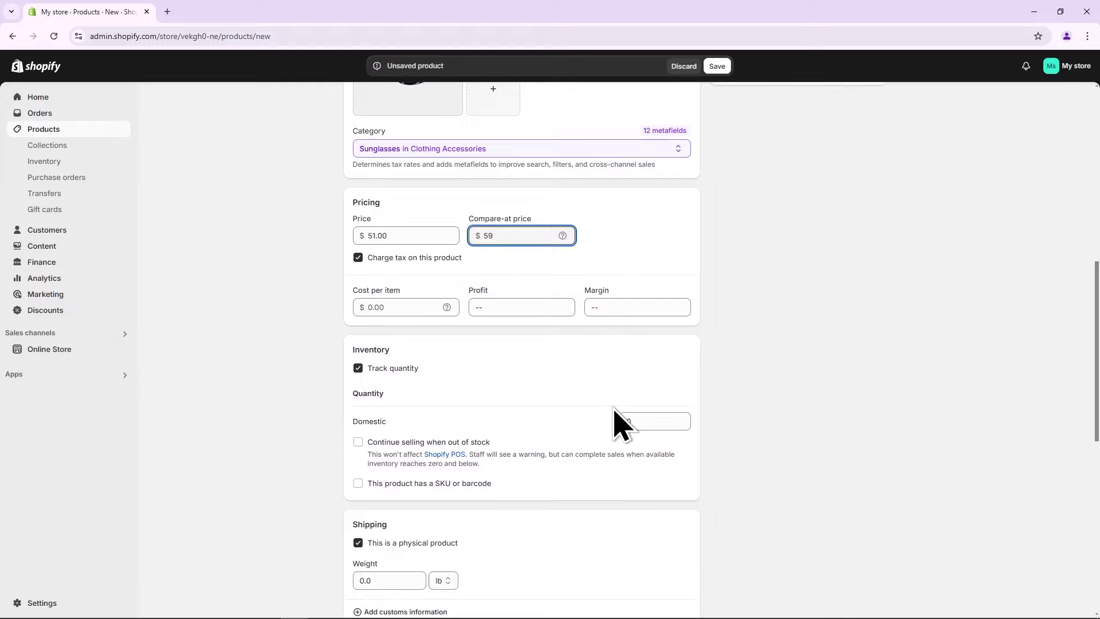
{"action": "left_click", "coordinate": [633, 421]}
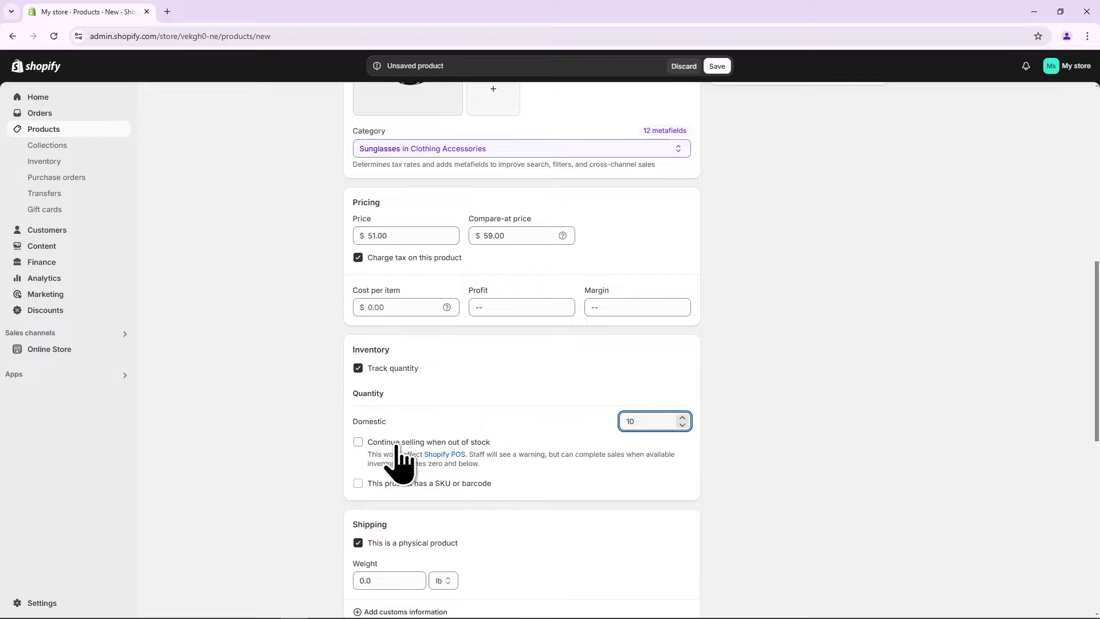
{"action": "left_click", "coordinate": [359, 447]}
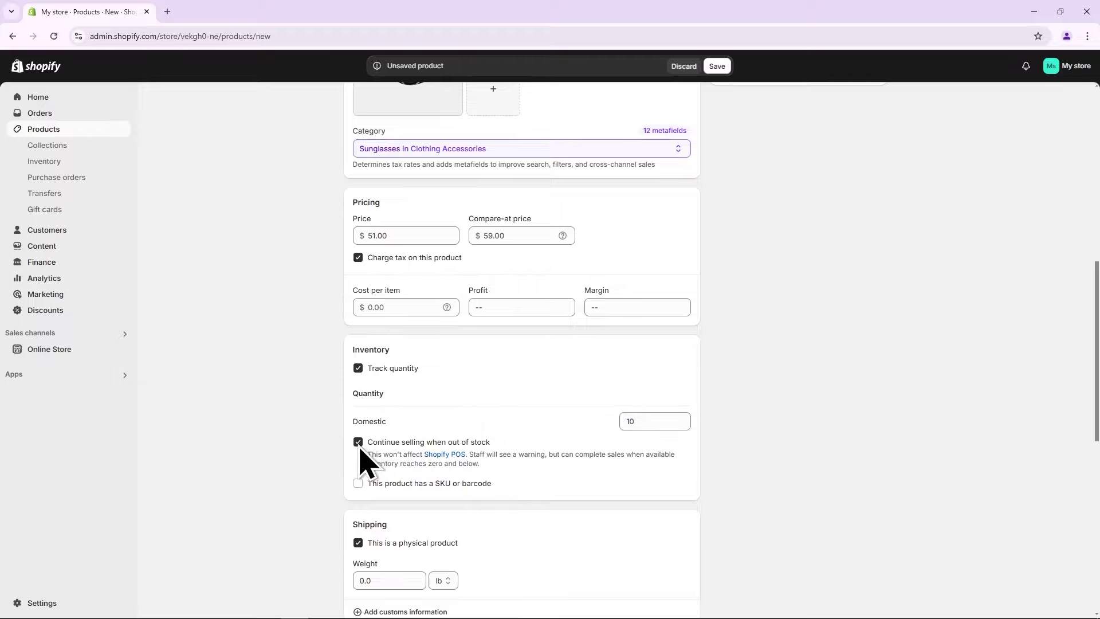
Set the product's shipping weight to 0.3 lb.
{"action": "scroll", "coordinate": [362, 461], "scroll_direction": "down", "scroll_amount": 2}
{"action": "left_click", "coordinate": [369, 466]}
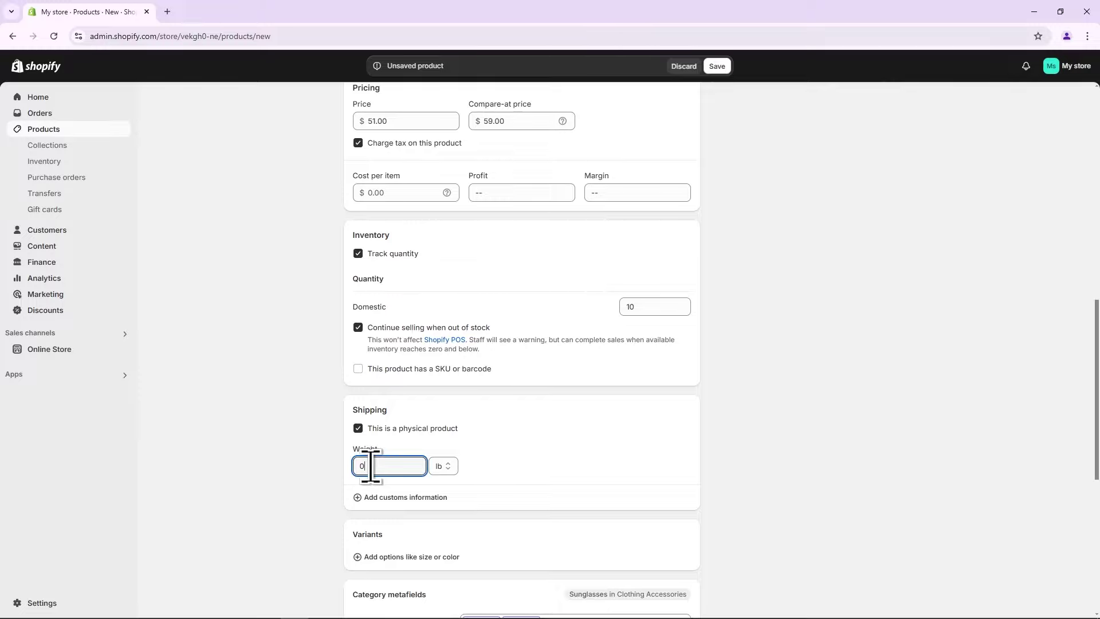
{"action": "type", "text": "0.3"}
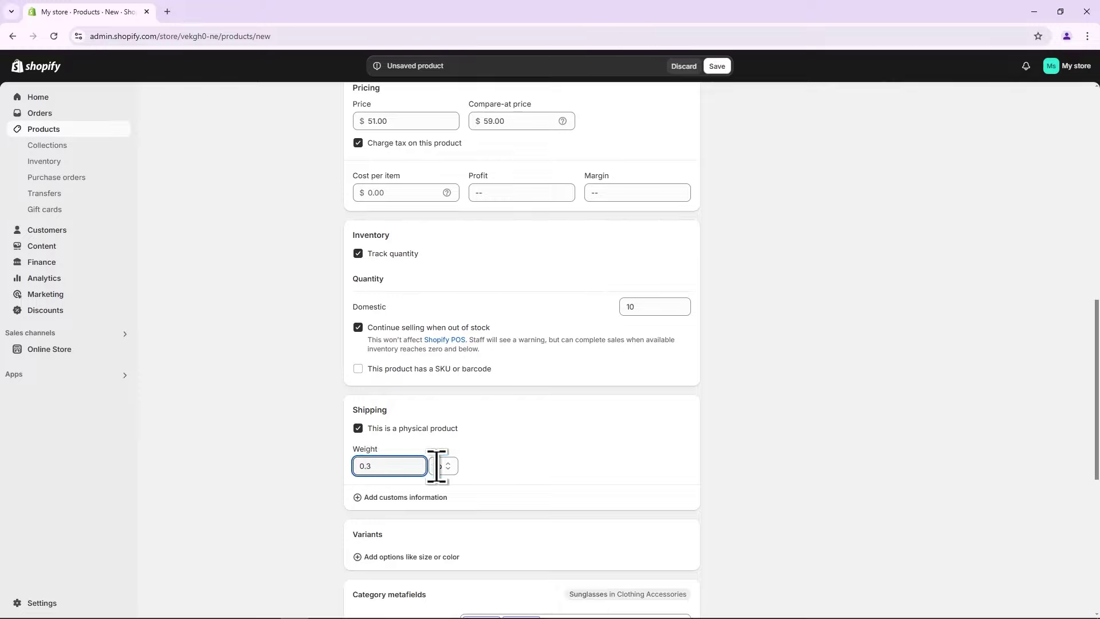
{"action": "left_click", "coordinate": [504, 479]}
Add the recommended Color option to create Black and Silver variants of the product.
{"action": "scroll", "coordinate": [503, 479], "scroll_direction": "down", "scroll_amount": 2}
{"action": "left_click", "coordinate": [462, 445]}
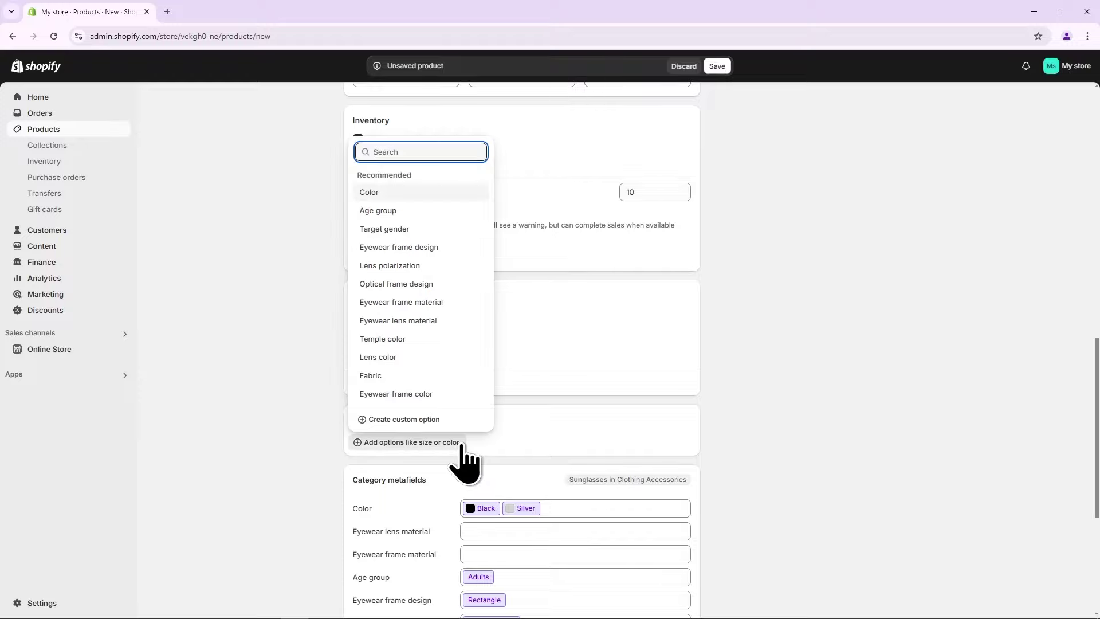
{"action": "left_click", "coordinate": [427, 195]}
{"action": "scroll", "coordinate": [449, 294], "scroll_direction": "down", "scroll_amount": 1}
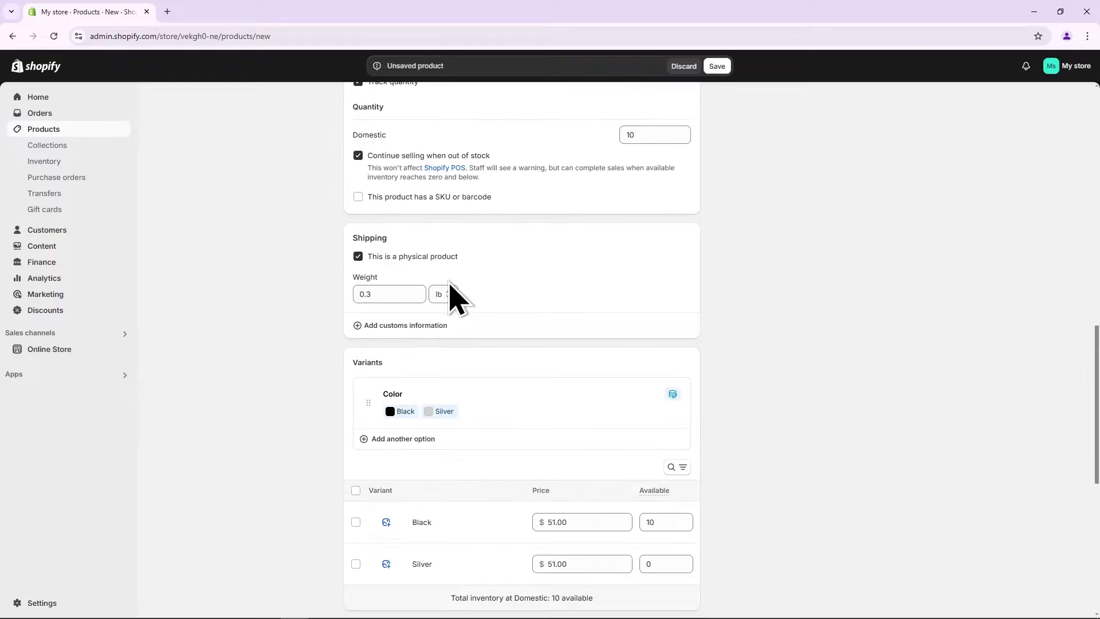
Assign the front-view black sunglasses image to the Black variant and the front-view silver image to the Silver variant.
{"action": "scroll", "coordinate": [451, 381], "scroll_direction": "down", "scroll_amount": 2}
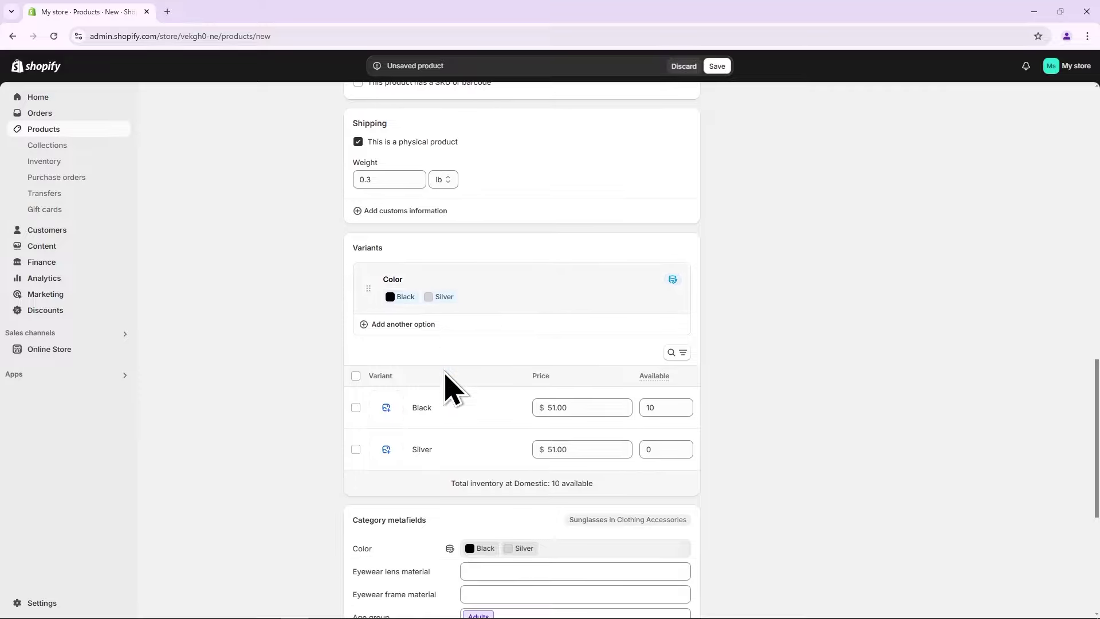
{"action": "double_click", "coordinate": [658, 403]}
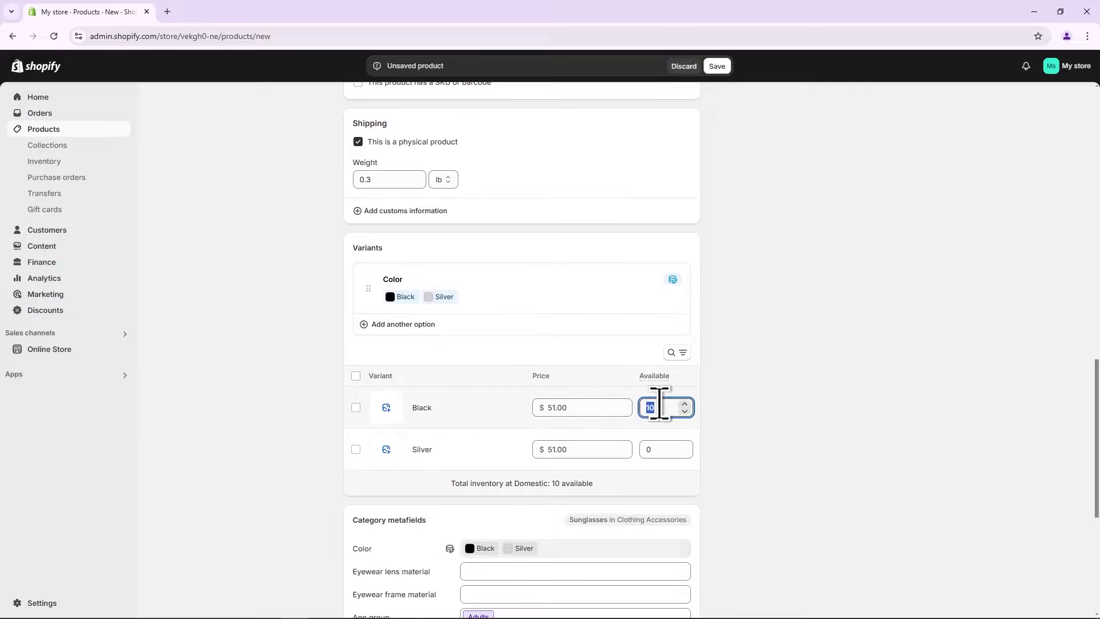
{"action": "left_click", "coordinate": [388, 408]}
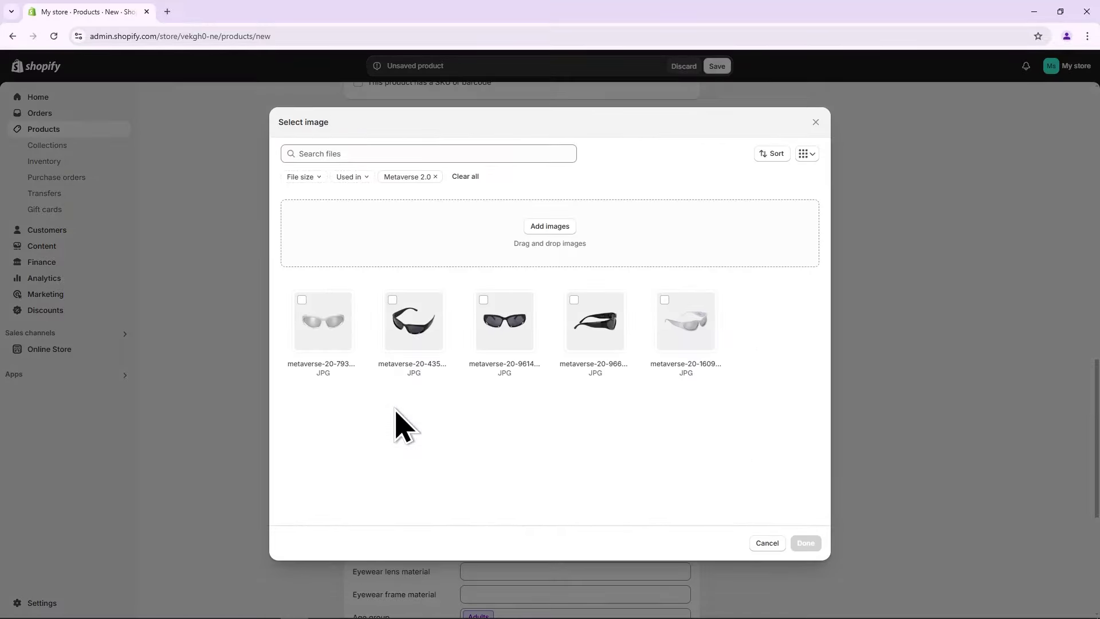
{"action": "left_click", "coordinate": [486, 317]}
{"action": "left_click", "coordinate": [805, 543]}
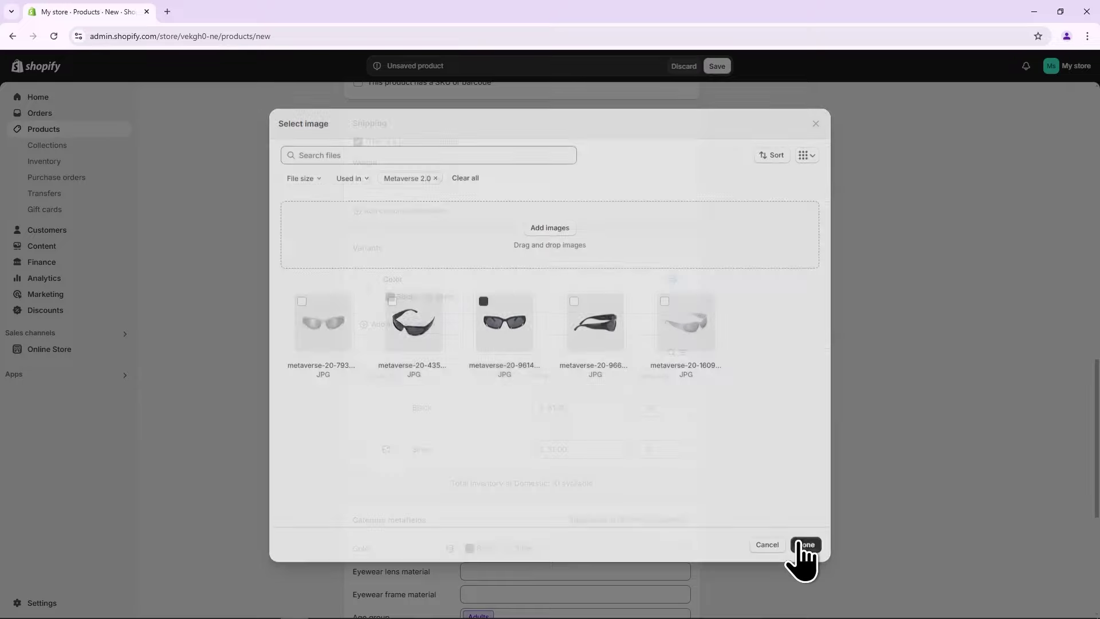
{"action": "left_click", "coordinate": [386, 449]}
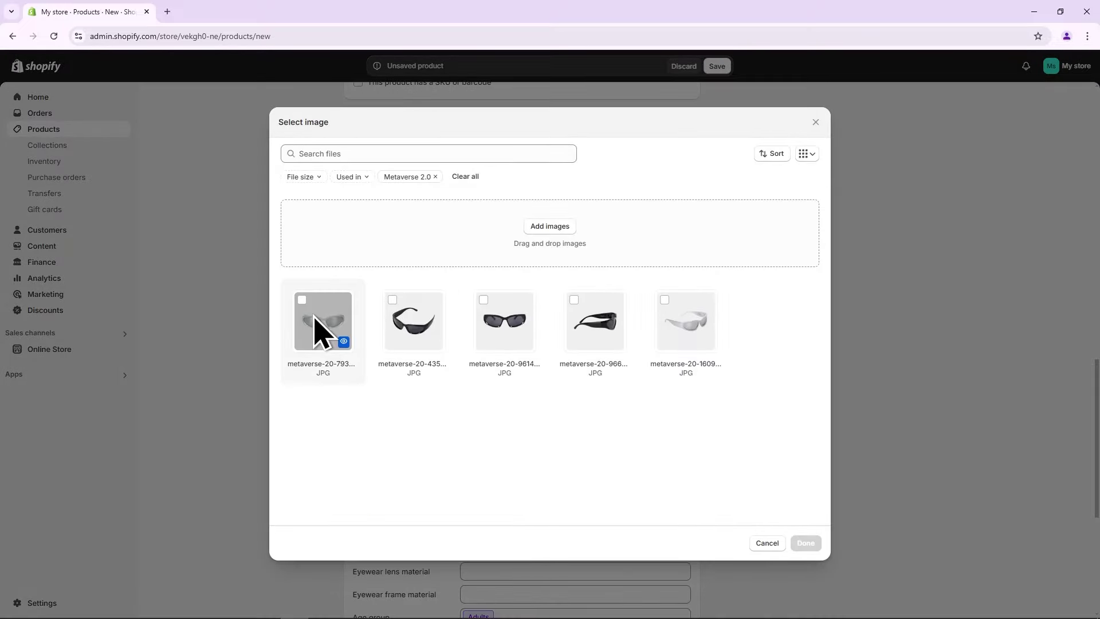
{"action": "left_click", "coordinate": [318, 329]}
{"action": "left_click", "coordinate": [806, 545]}
Set the available quantity to 5 for both the Black and Silver variants.
{"action": "left_click", "coordinate": [663, 407]}
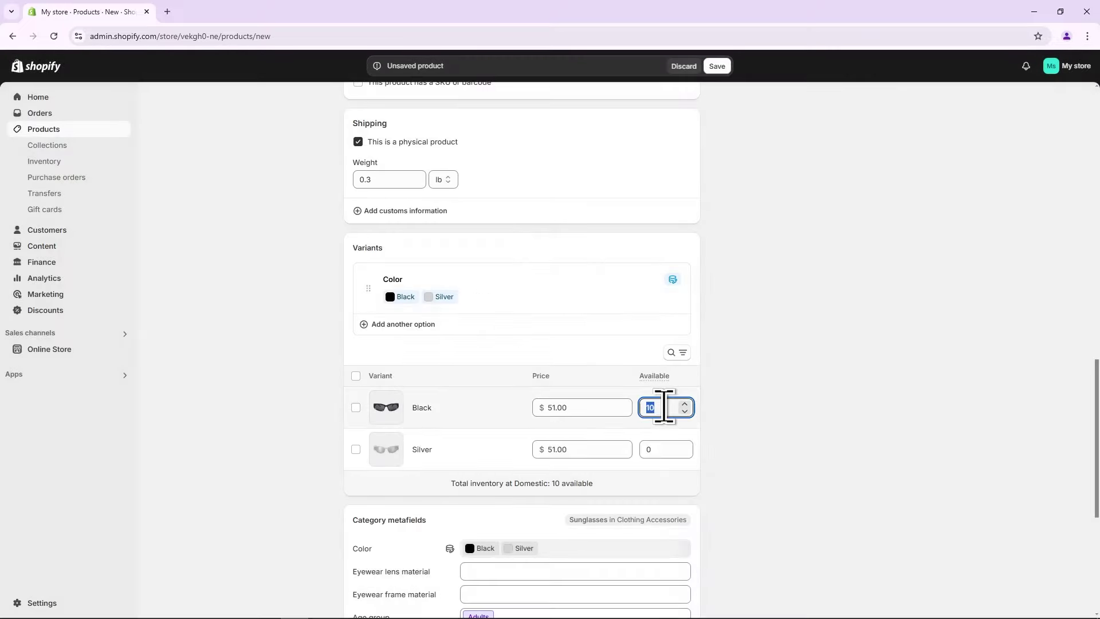
{"action": "type", "text": "5"}
{"action": "left_click", "coordinate": [665, 449]}
{"action": "type", "text": "5"}
{"action": "scroll", "coordinate": [714, 458], "scroll_direction": "down", "scroll_amount": 1}
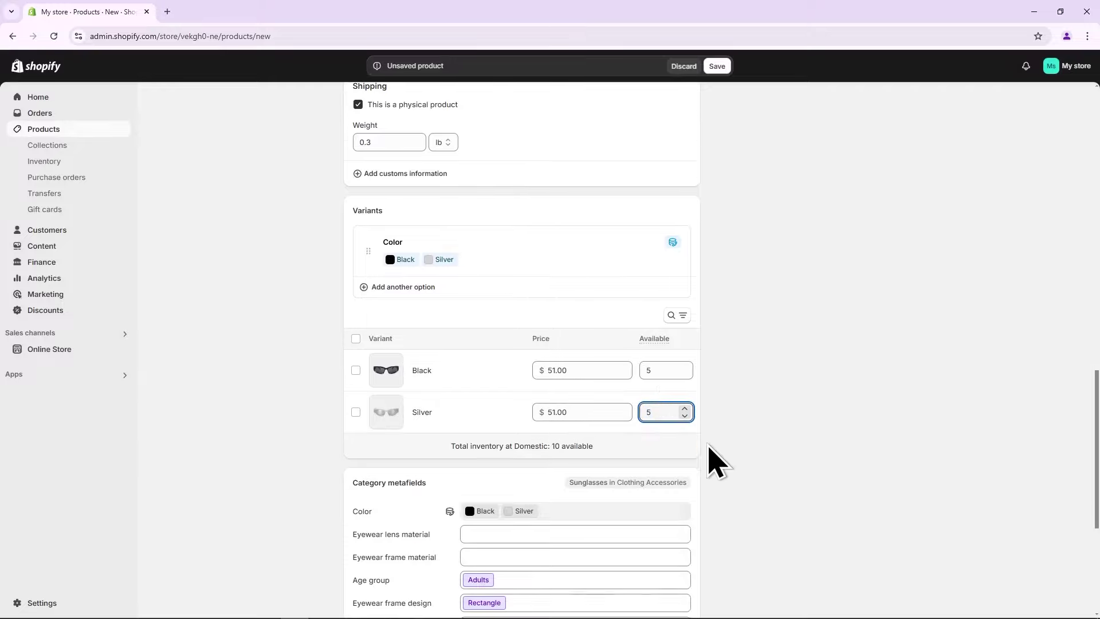
{"action": "scroll", "coordinate": [716, 461], "scroll_direction": "down", "scroll_amount": 2}
{"action": "scroll", "coordinate": [719, 462], "scroll_direction": "down", "scroll_amount": 2}
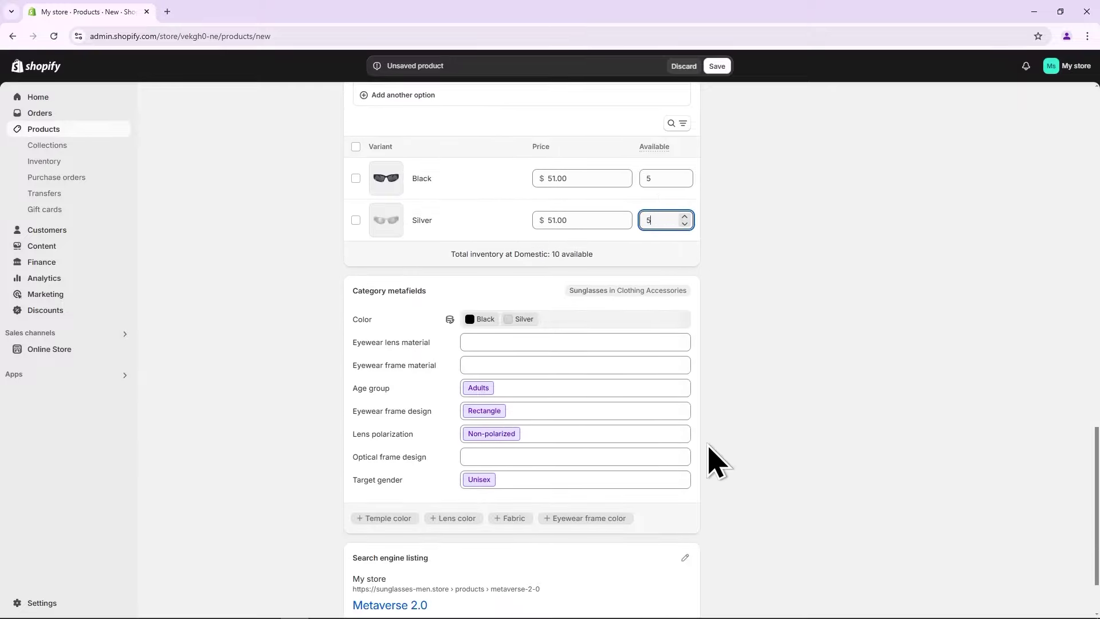
Set the page title in the product's search engine listing to "Metaverse 2.0 sunglasses".
{"action": "scroll", "coordinate": [716, 462], "scroll_direction": "down", "scroll_amount": 2}
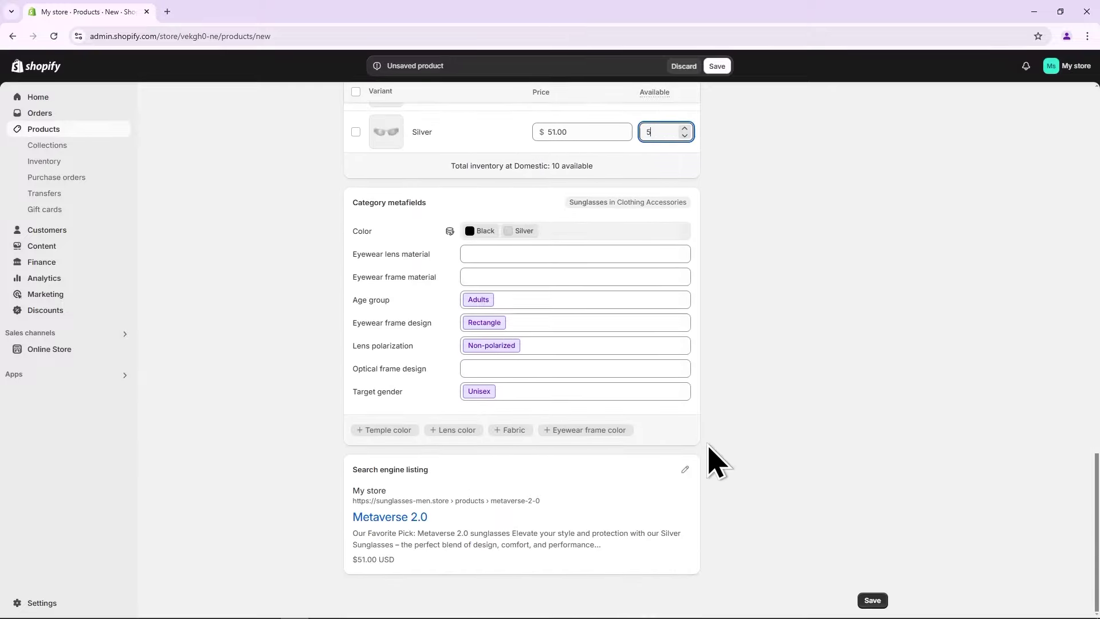
{"action": "left_click", "coordinate": [687, 471]}
{"action": "scroll", "coordinate": [690, 468], "scroll_direction": "down", "scroll_amount": 4}
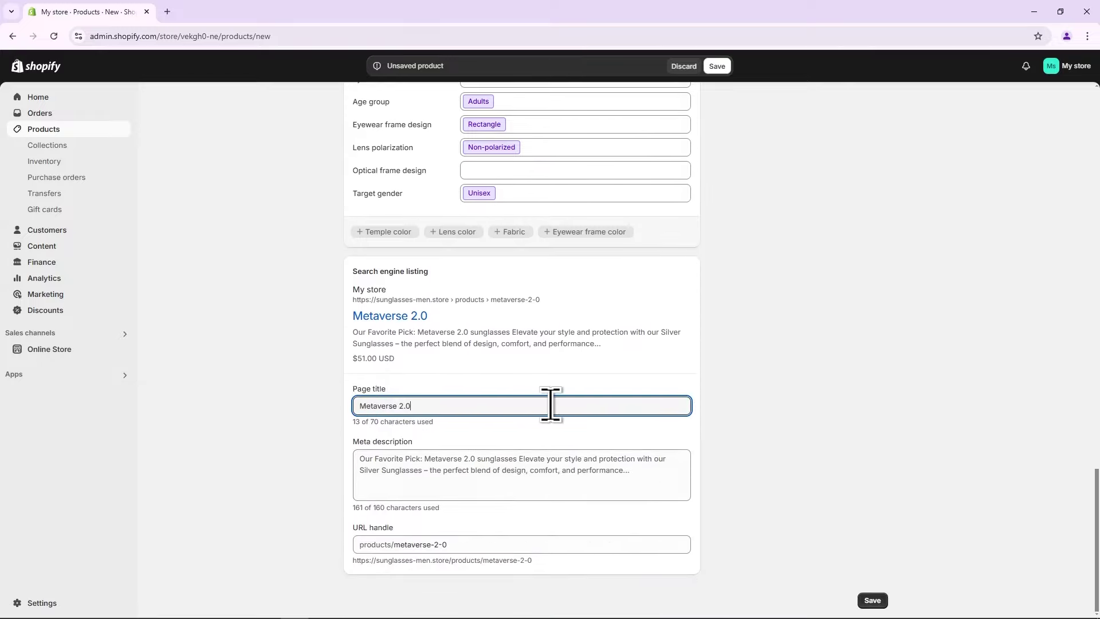
{"action": "type", "text": "sunglass"}
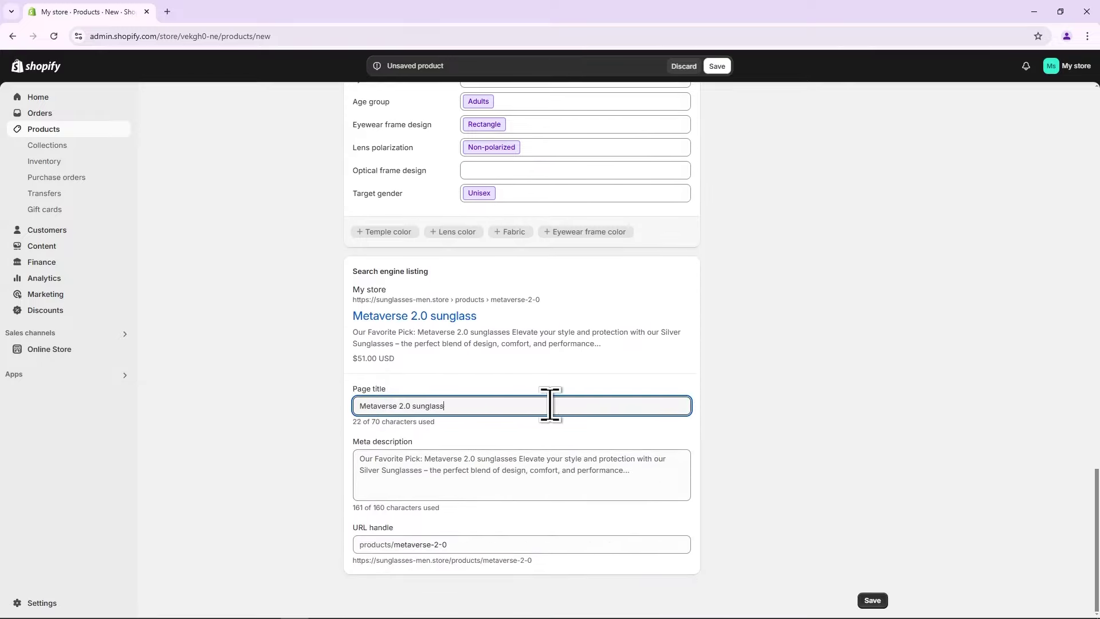
{"action": "type", "text": "es"}
Shorten the product's meta description so that it ends with "Crafted with lighter, super elastic material.".
{"action": "left_click", "coordinate": [562, 458]}
{"action": "scroll", "coordinate": [561, 457], "scroll_direction": "down", "scroll_amount": 1}
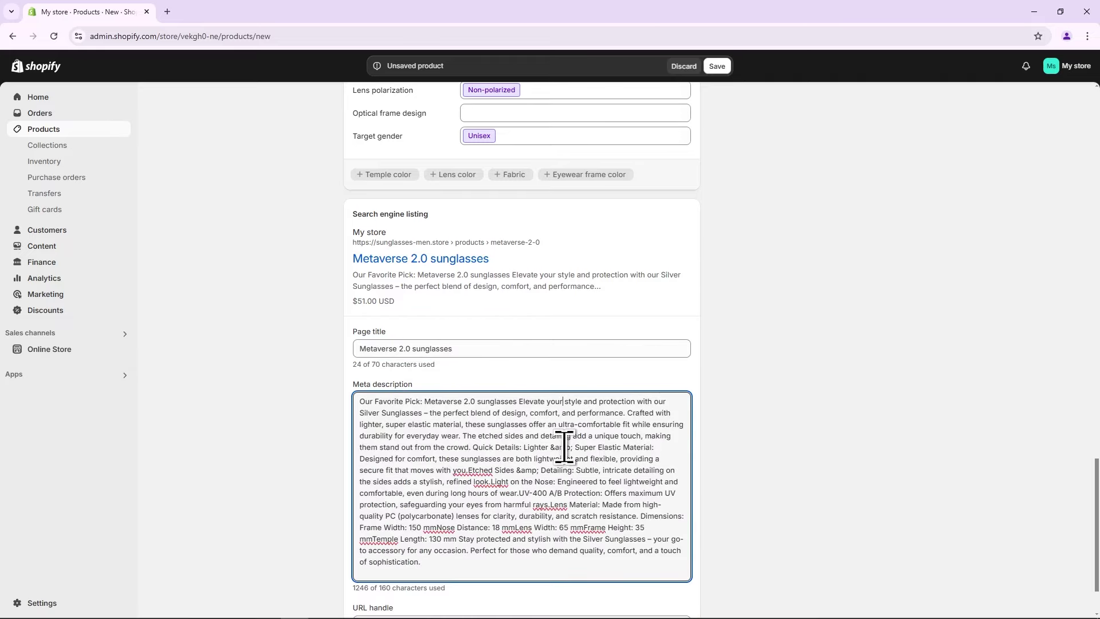
{"action": "left_click_drag", "start_coordinate": [464, 437], "coordinate": [548, 570]}
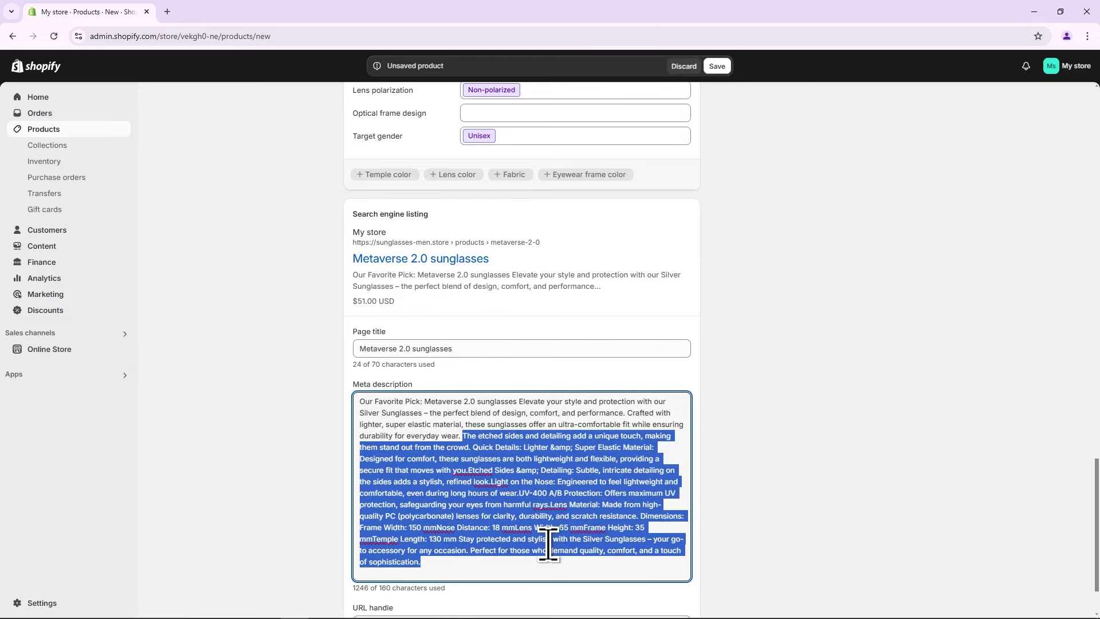
{"action": "key", "text": "BackSpace"}
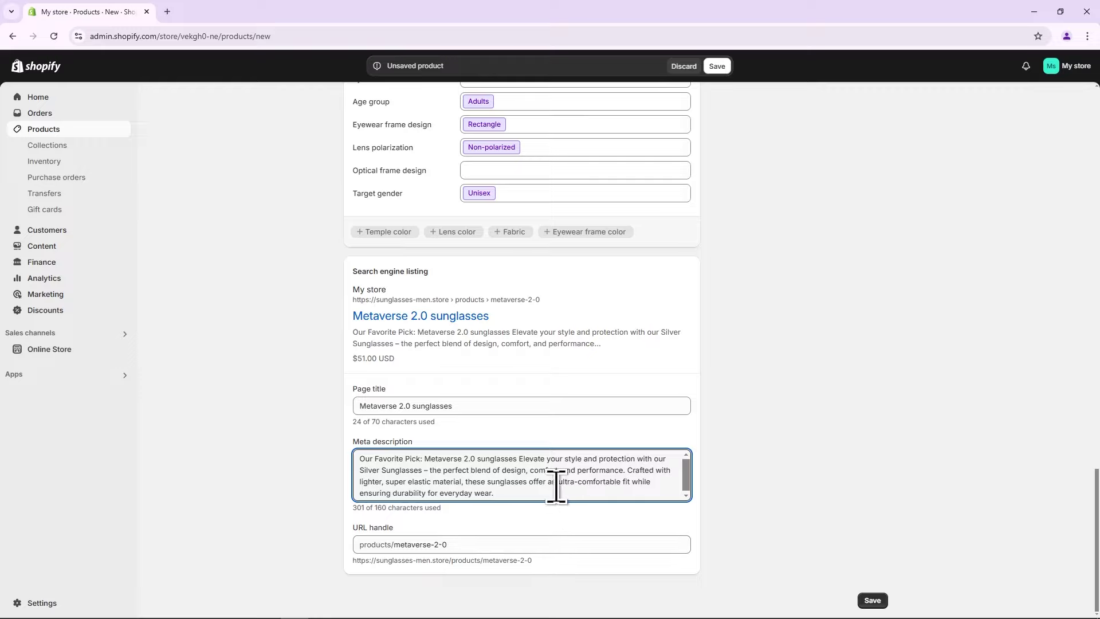
{"action": "left_click_drag", "start_coordinate": [558, 485], "coordinate": [464, 481]}
{"action": "left_click", "coordinate": [618, 483]}
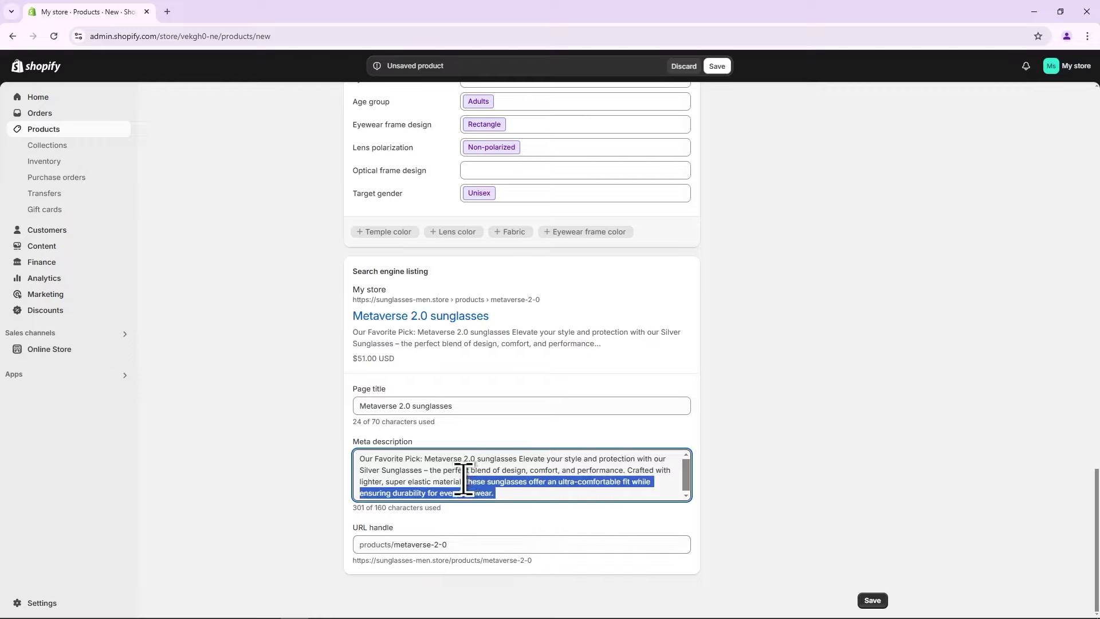
{"action": "key", "text": "BackSpace"}
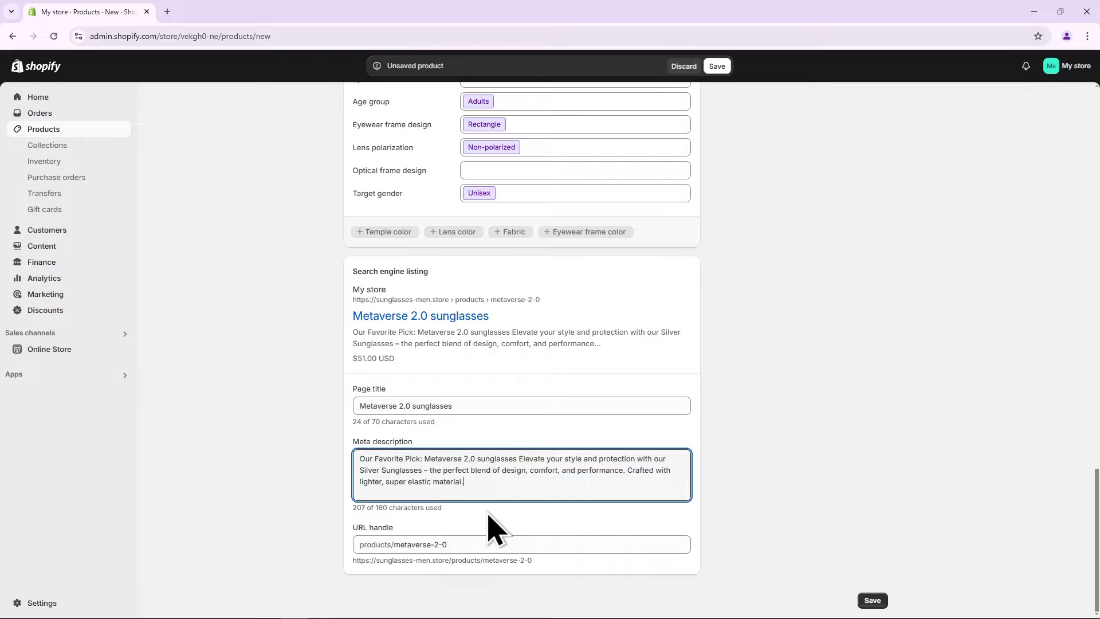
Set the product's URL handle to "metaverse-2-0-sunglasses" and save the product.
{"action": "left_click", "coordinate": [481, 541]}
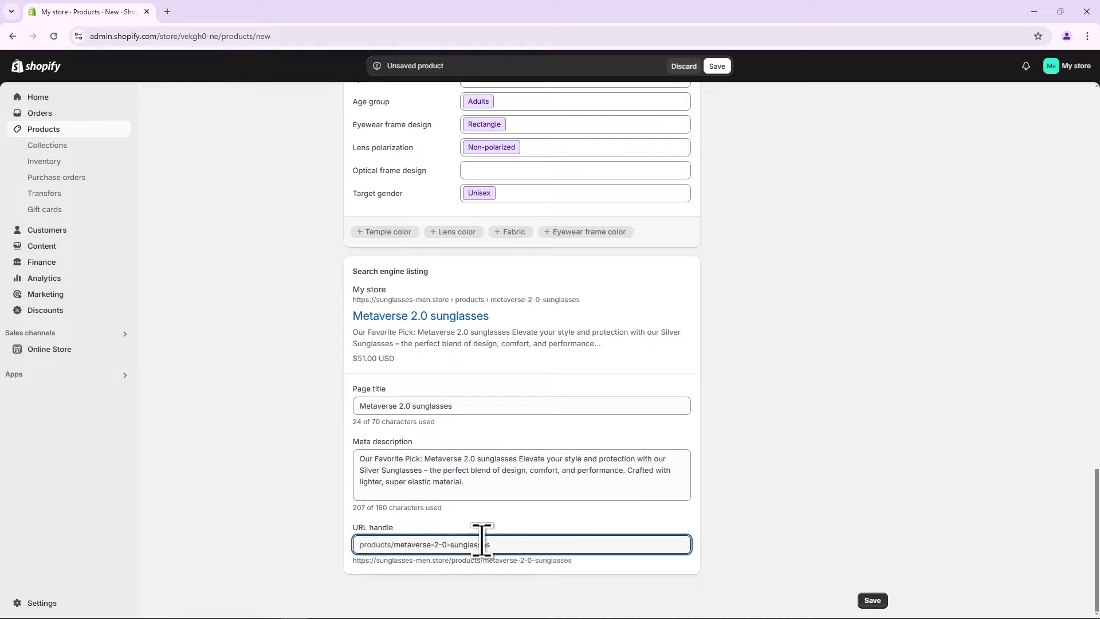
{"action": "left_click", "coordinate": [739, 532]}
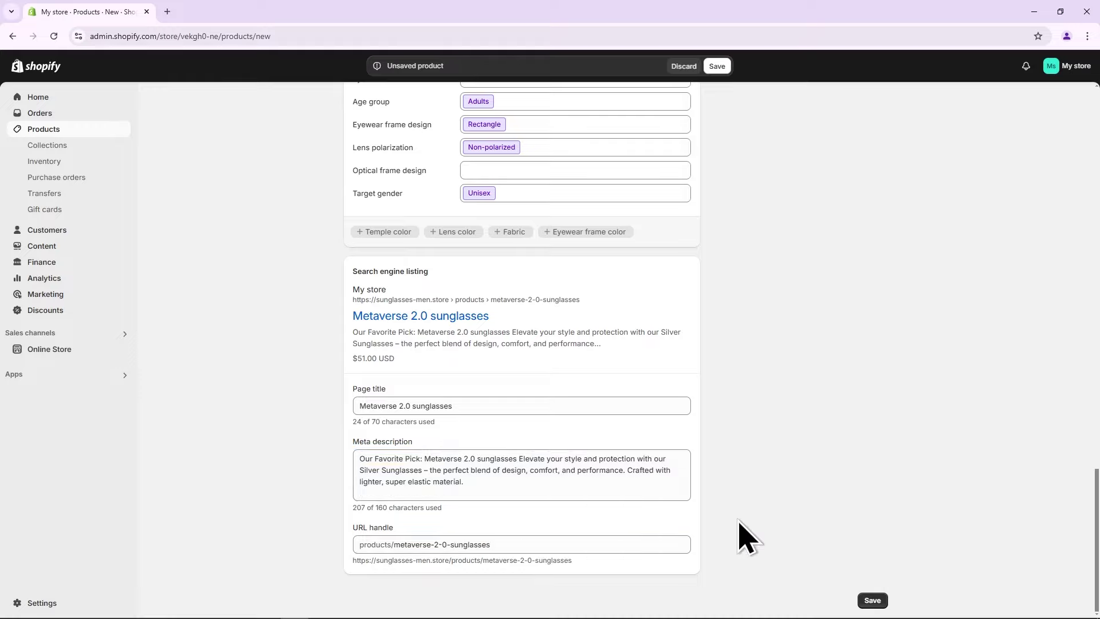
{"action": "left_click", "coordinate": [870, 601]}
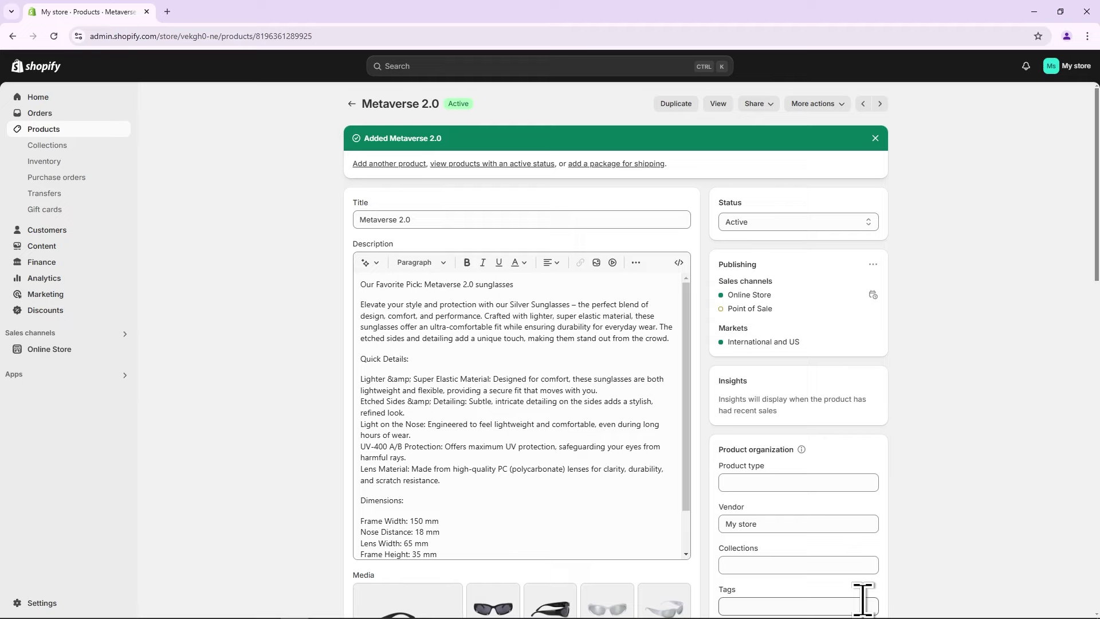
Delete the "Home page" collection from the store's collections.
{"action": "left_click", "coordinate": [71, 131]}
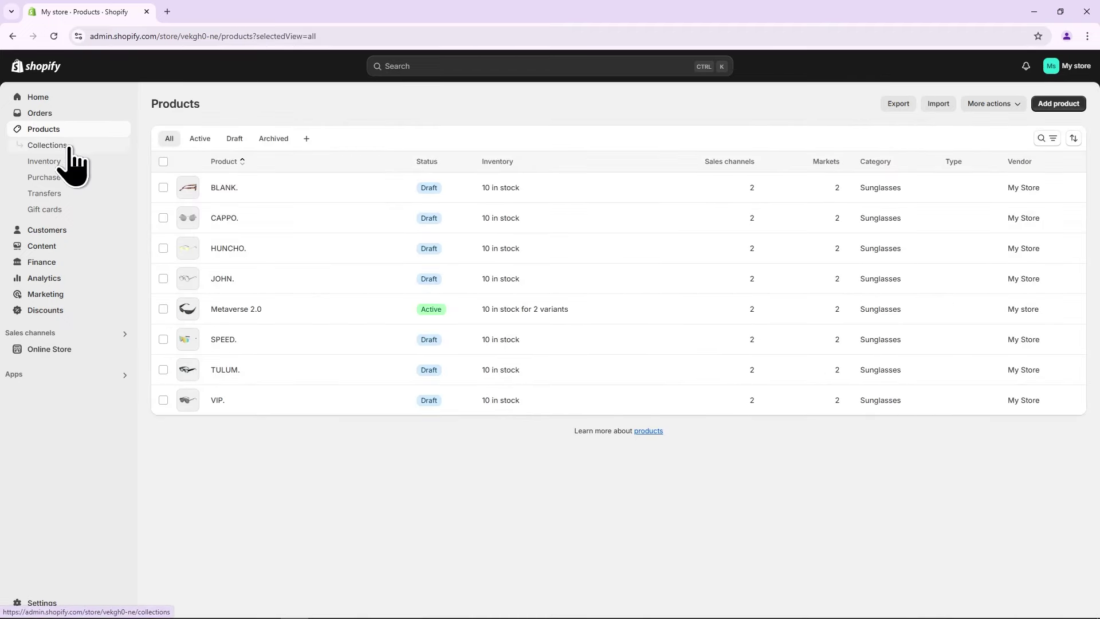
{"action": "left_click", "coordinate": [69, 148]}
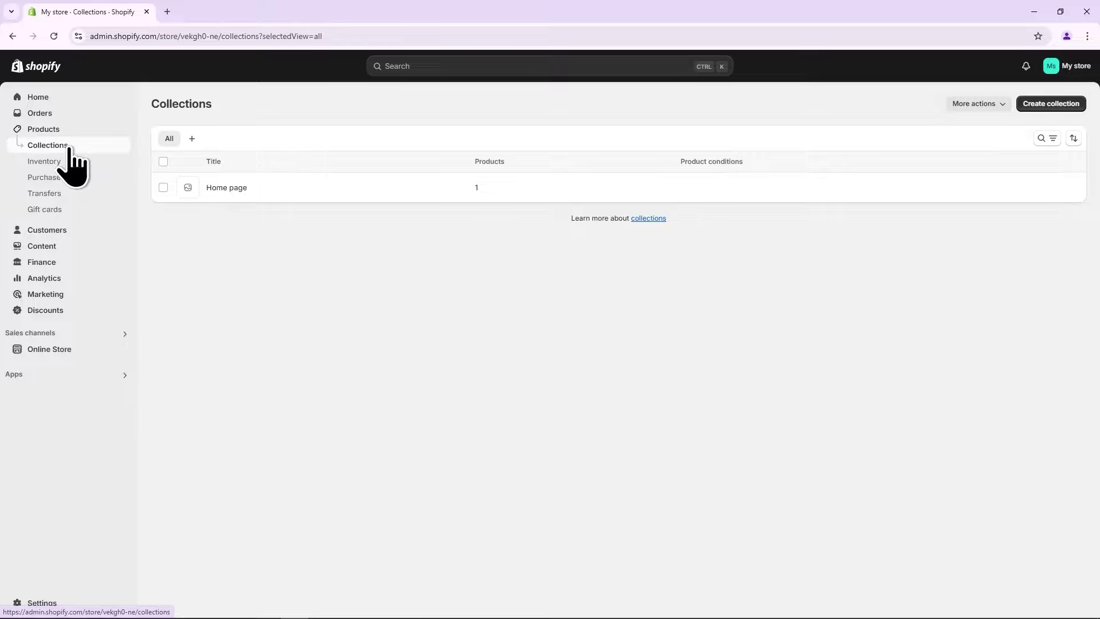
{"action": "left_click", "coordinate": [164, 189]}
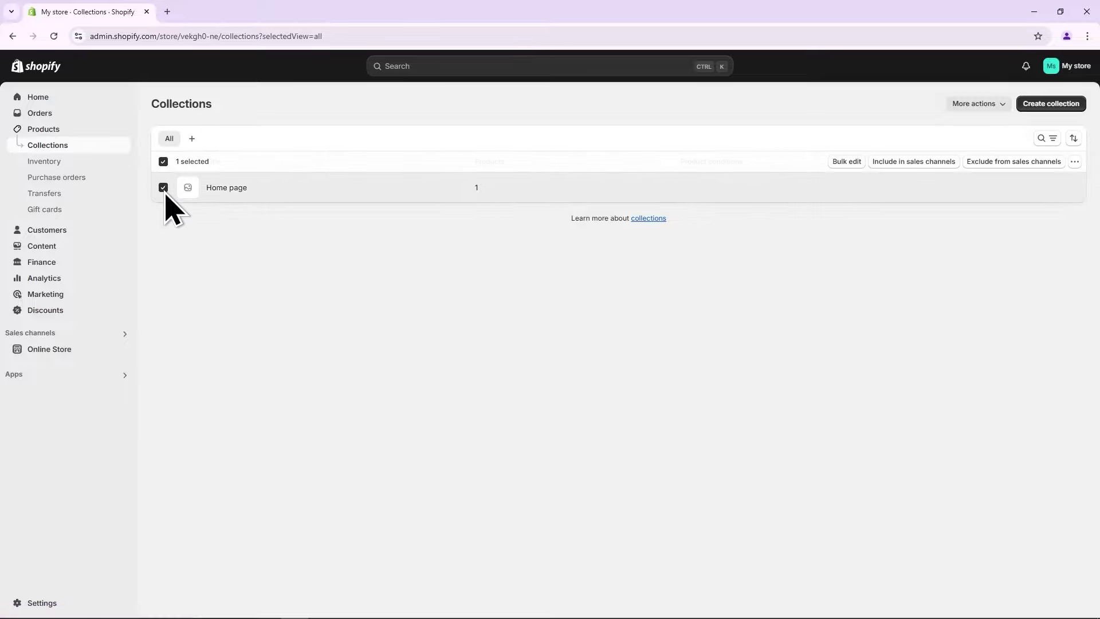
{"action": "left_click", "coordinate": [1075, 162]}
{"action": "left_click", "coordinate": [1050, 185]}
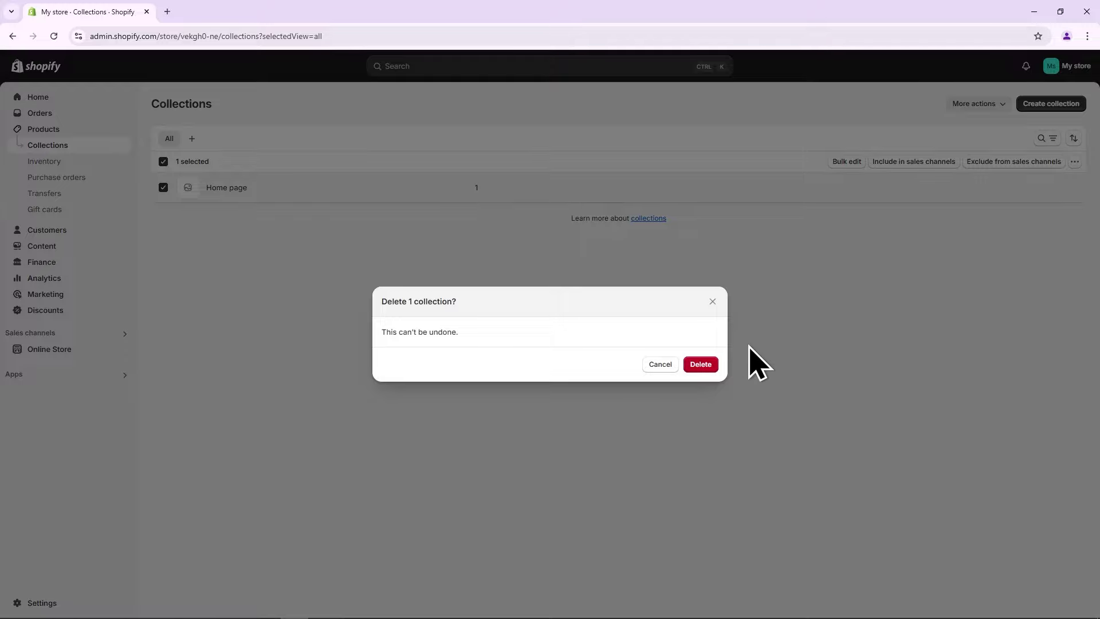
{"action": "left_click", "coordinate": [711, 365]}
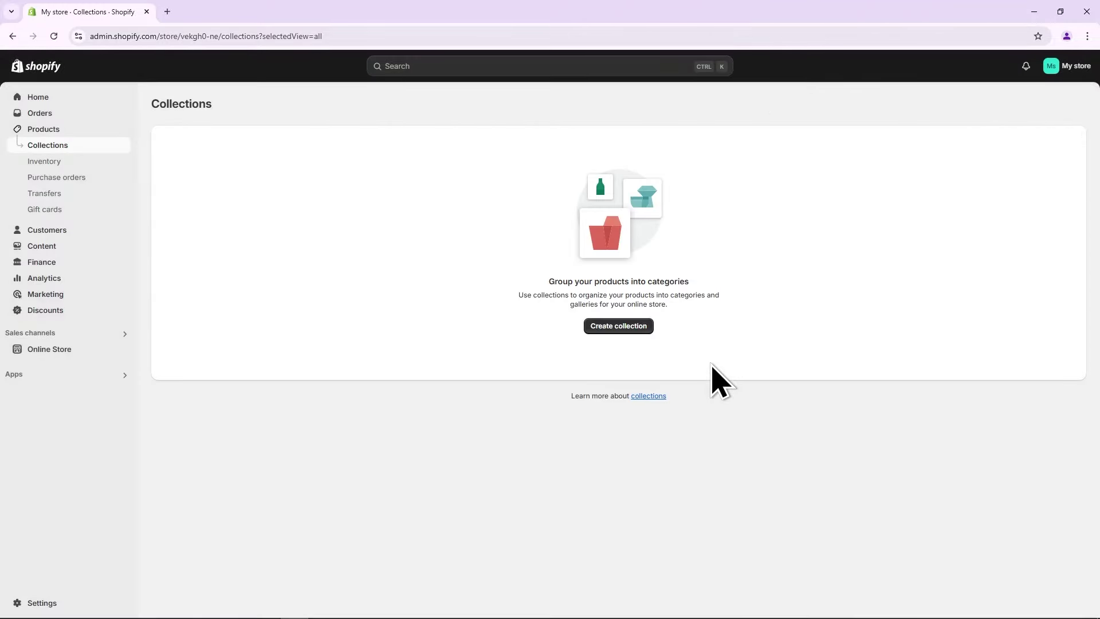
Start a new collection titled "Limited time only!" with the description "Available until Jan 24.".
{"action": "left_click", "coordinate": [619, 325]}
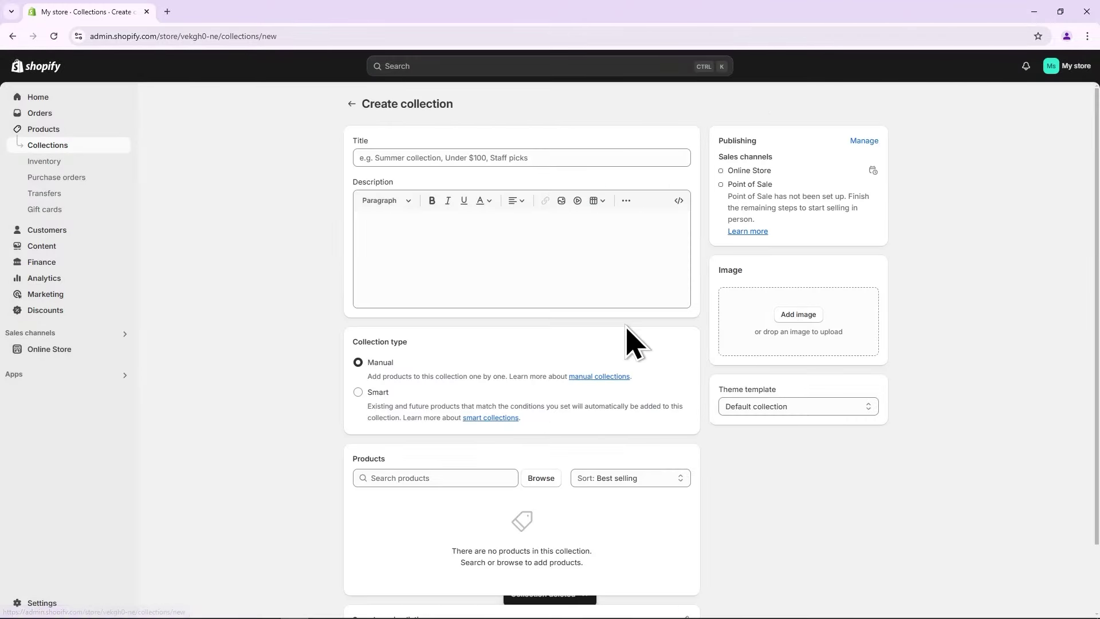
{"action": "left_click", "coordinate": [528, 161]}
{"action": "type", "text": "Limited "}
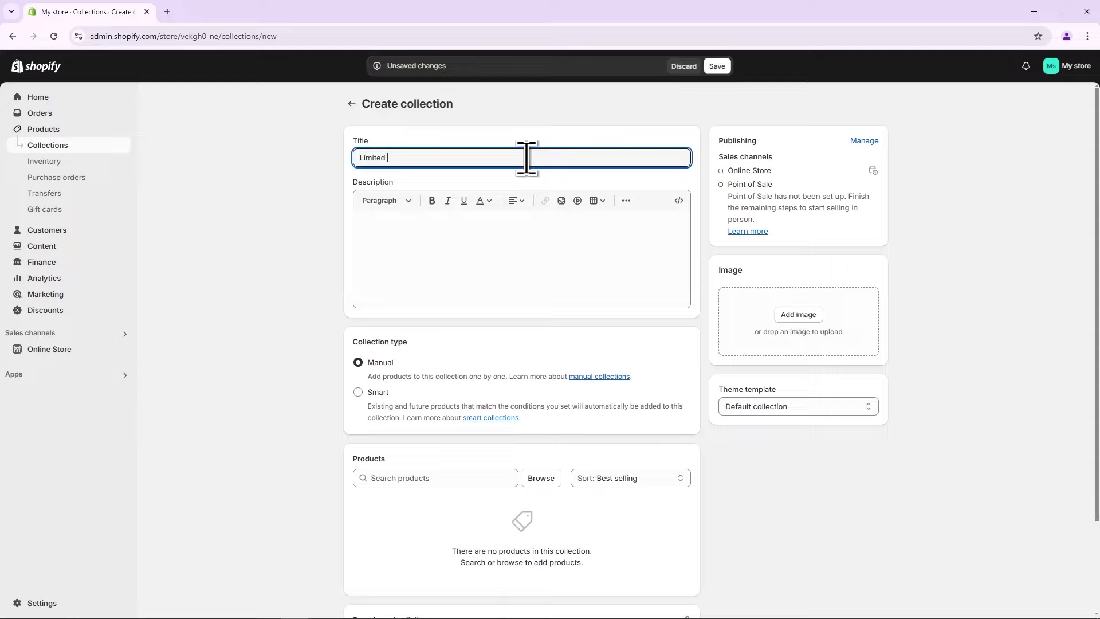
{"action": "type", "text": "time only!"}
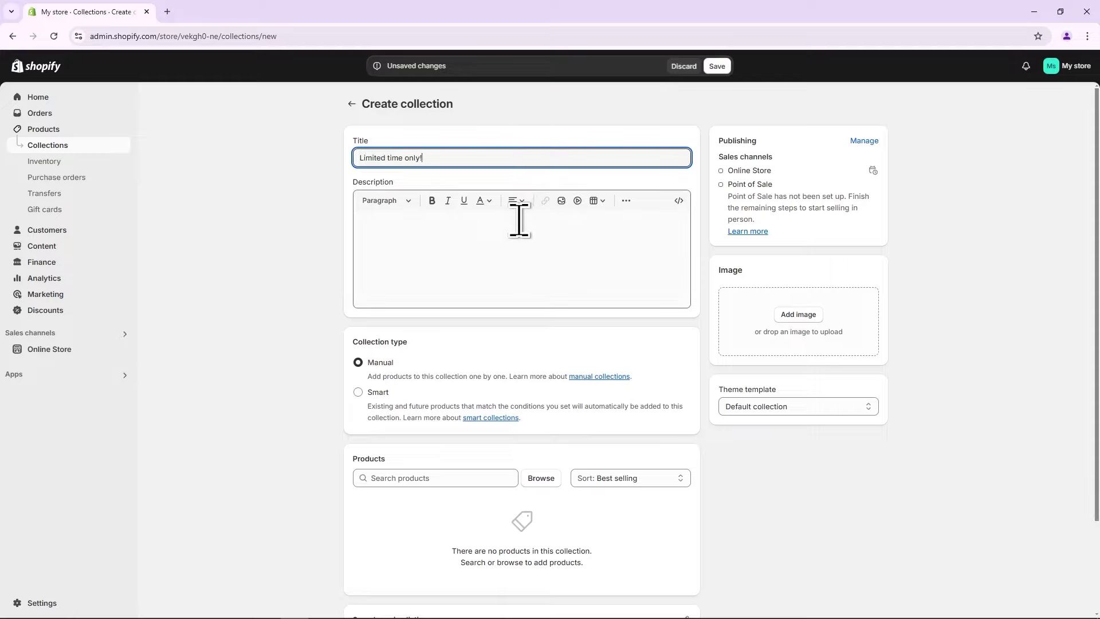
{"action": "left_click", "coordinate": [519, 220]}
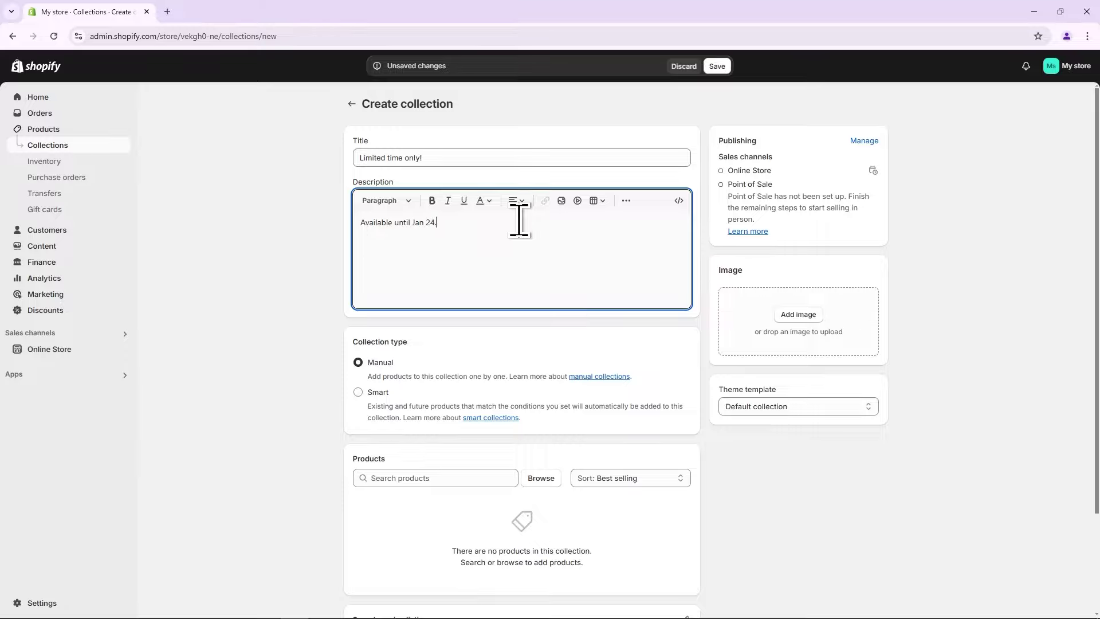
Set the existing SPEED-Red-Front image as the collection's image.
{"action": "left_click", "coordinate": [800, 314]}
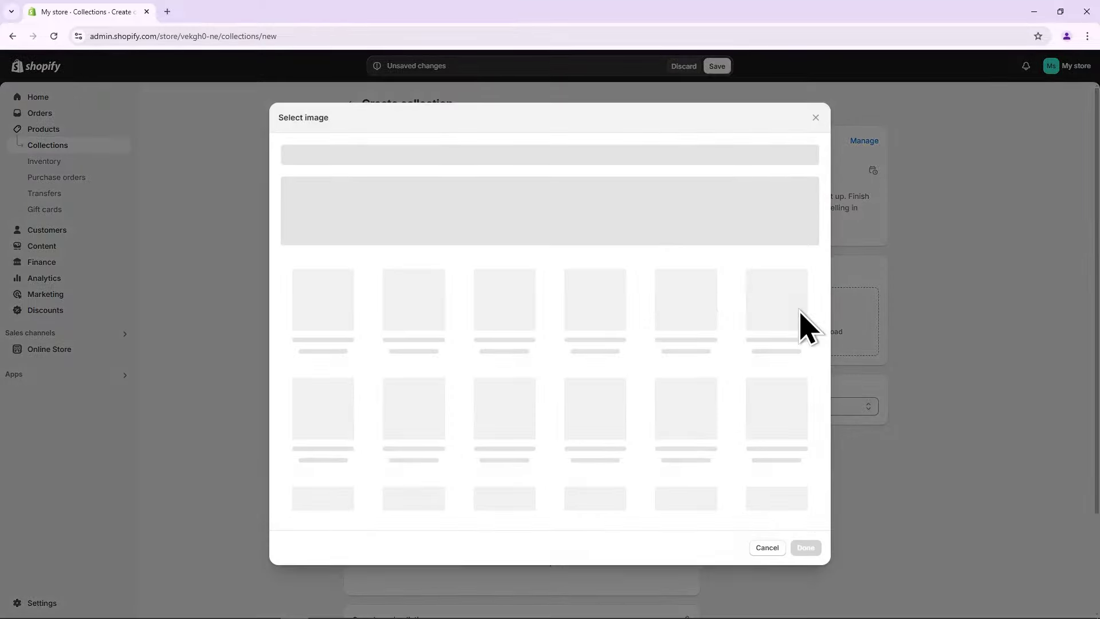
{"action": "scroll", "coordinate": [796, 314], "scroll_direction": "down", "scroll_amount": 5}
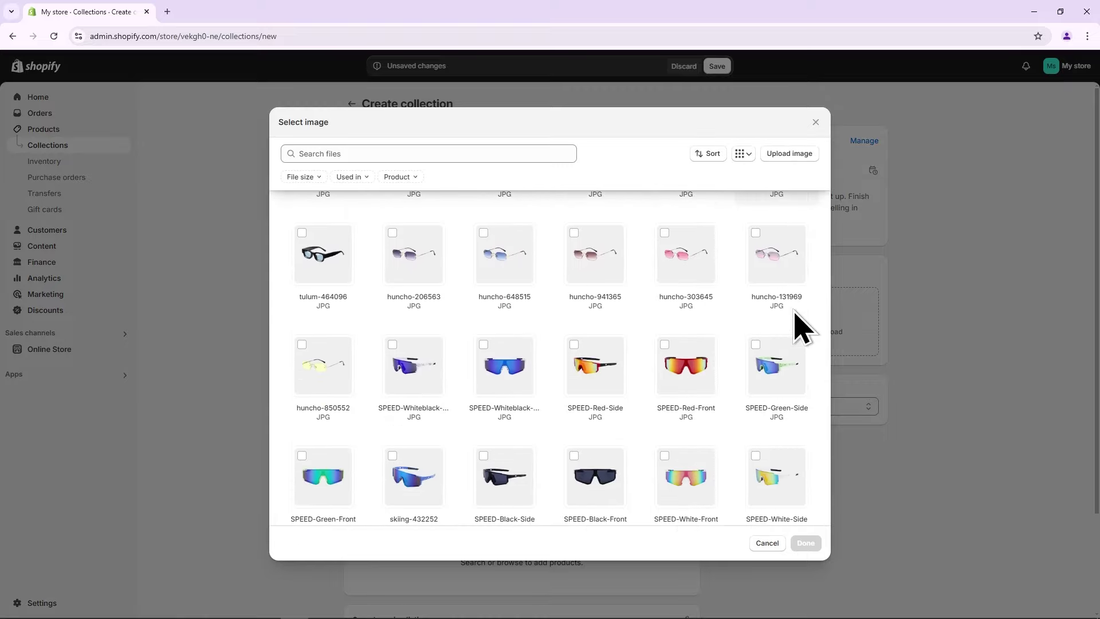
{"action": "left_click", "coordinate": [700, 363]}
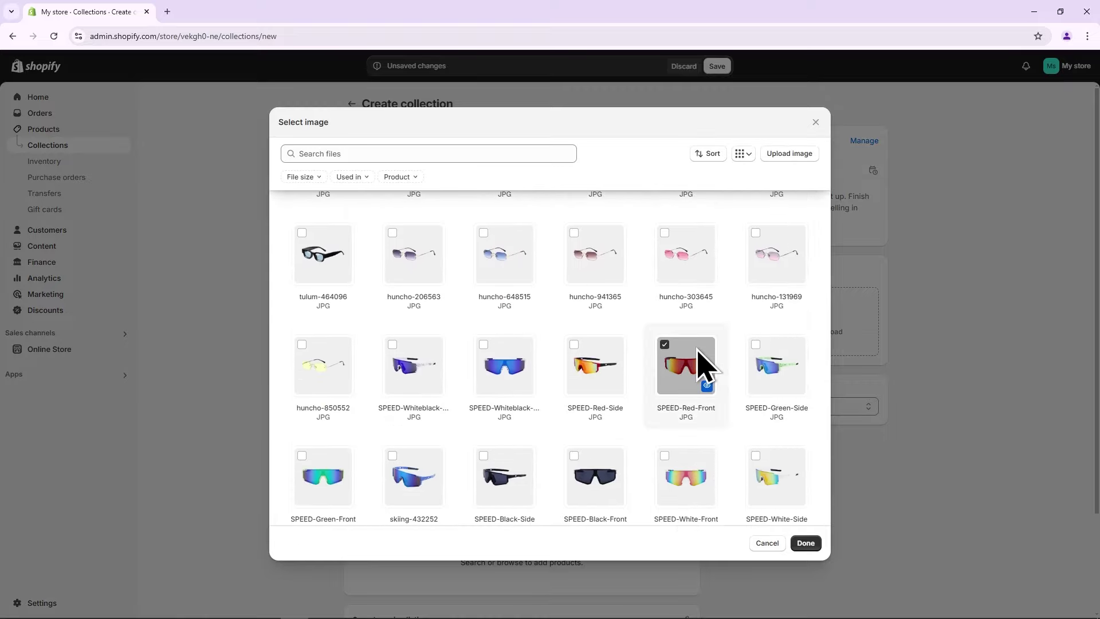
{"action": "left_click", "coordinate": [807, 544]}
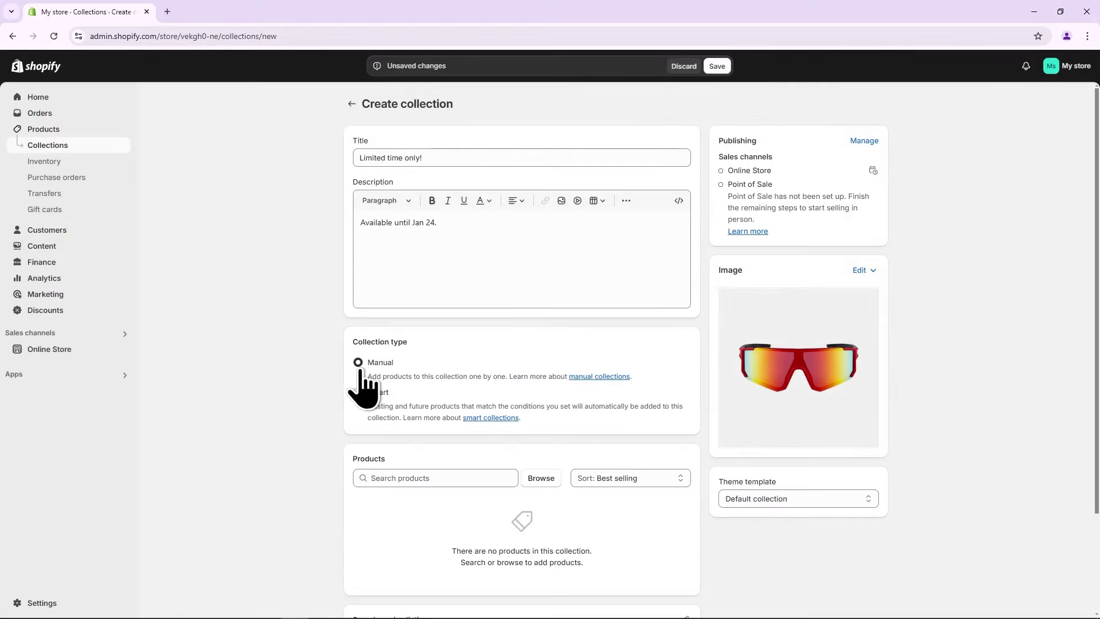
Add the products BLANK., CAPPO., HUNCHO. and Metaverse 2.0 to the manual collection.
{"action": "scroll", "coordinate": [361, 375], "scroll_direction": "down", "scroll_amount": 2}
{"action": "left_click", "coordinate": [540, 354]}
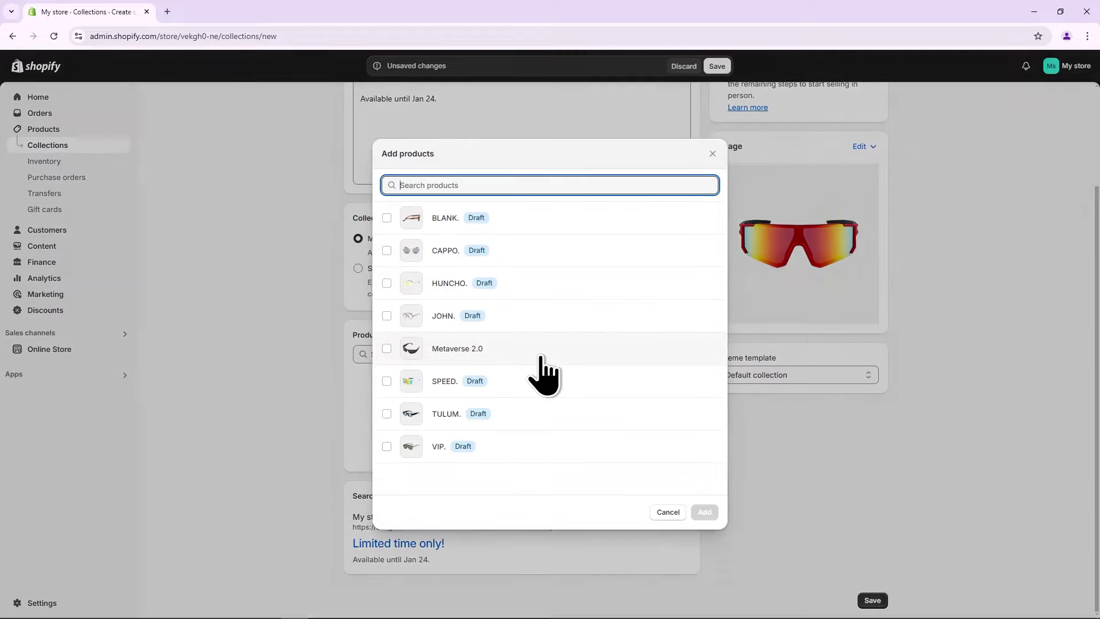
{"action": "left_click", "coordinate": [387, 217]}
{"action": "left_click", "coordinate": [387, 250]}
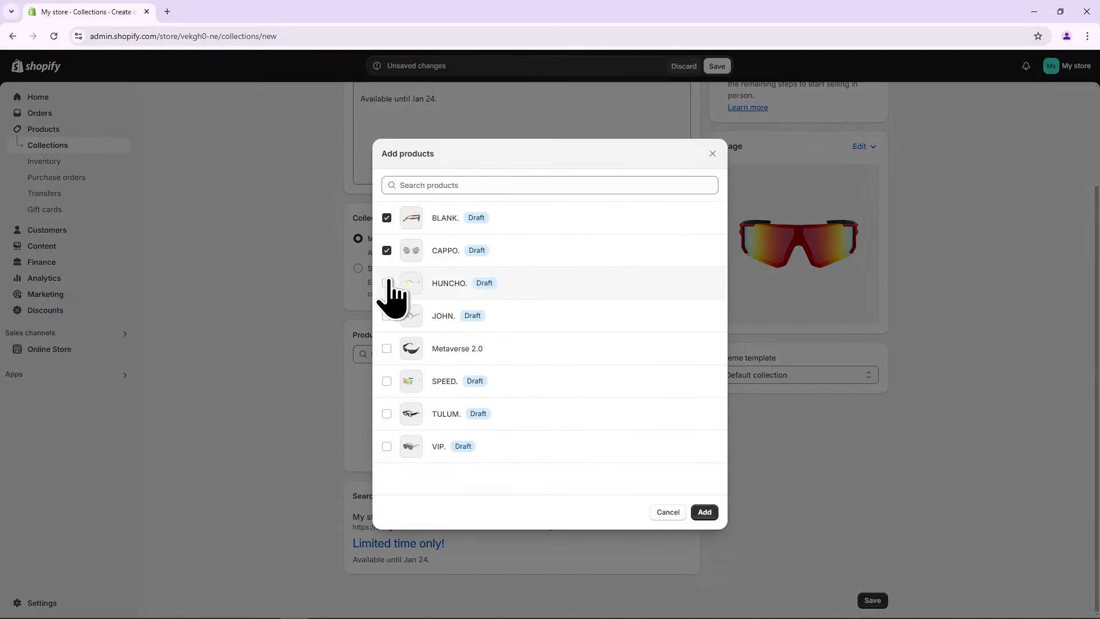
{"action": "left_click", "coordinate": [387, 284]}
{"action": "left_click", "coordinate": [387, 348]}
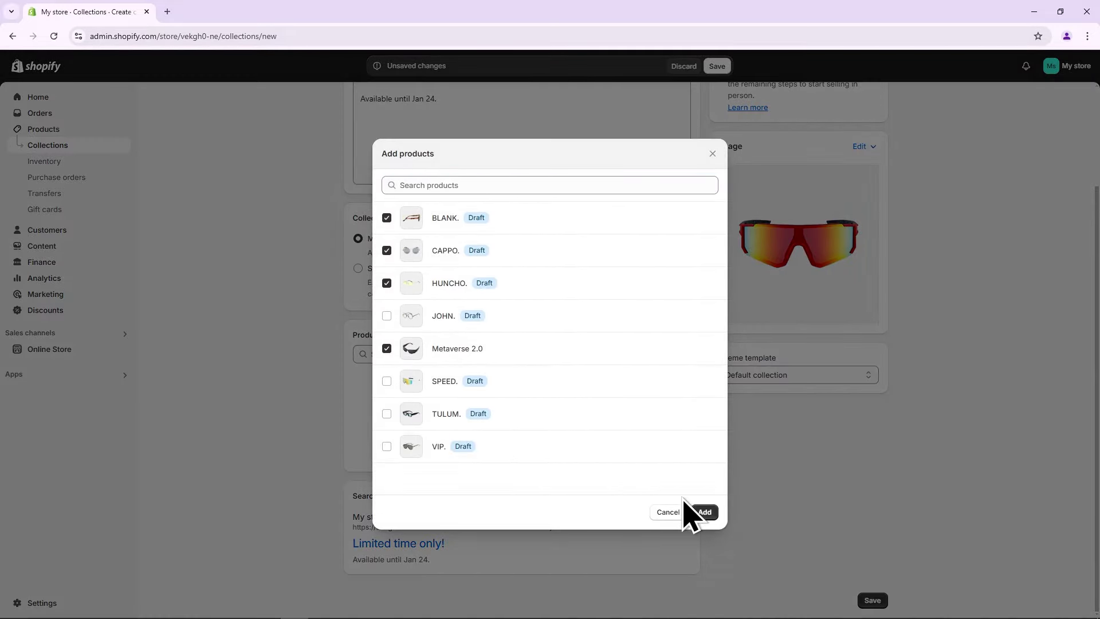
{"action": "left_click", "coordinate": [702, 512]}
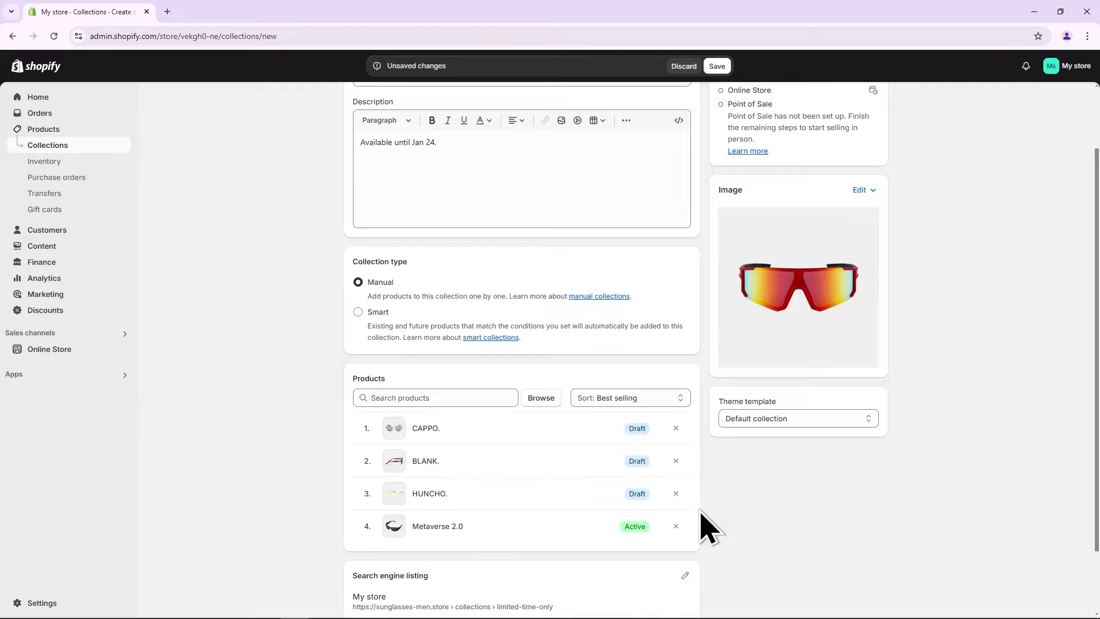
Save the new "Limited time only!" collection and return to the collections list.
{"action": "scroll", "coordinate": [704, 525], "scroll_direction": "down", "scroll_amount": 2}
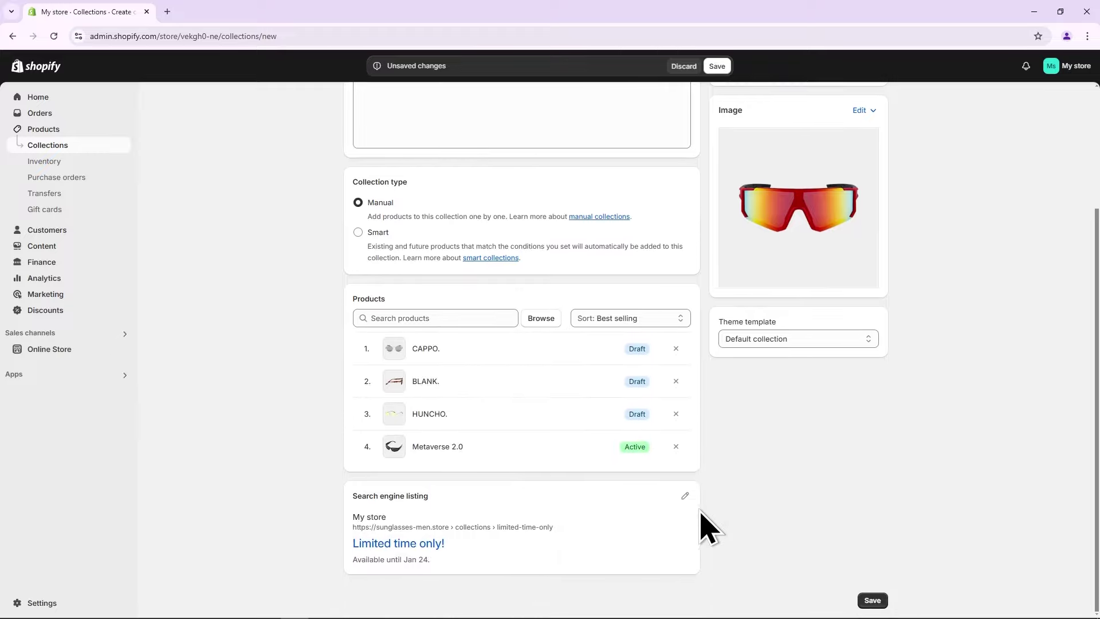
{"action": "left_click", "coordinate": [872, 601]}
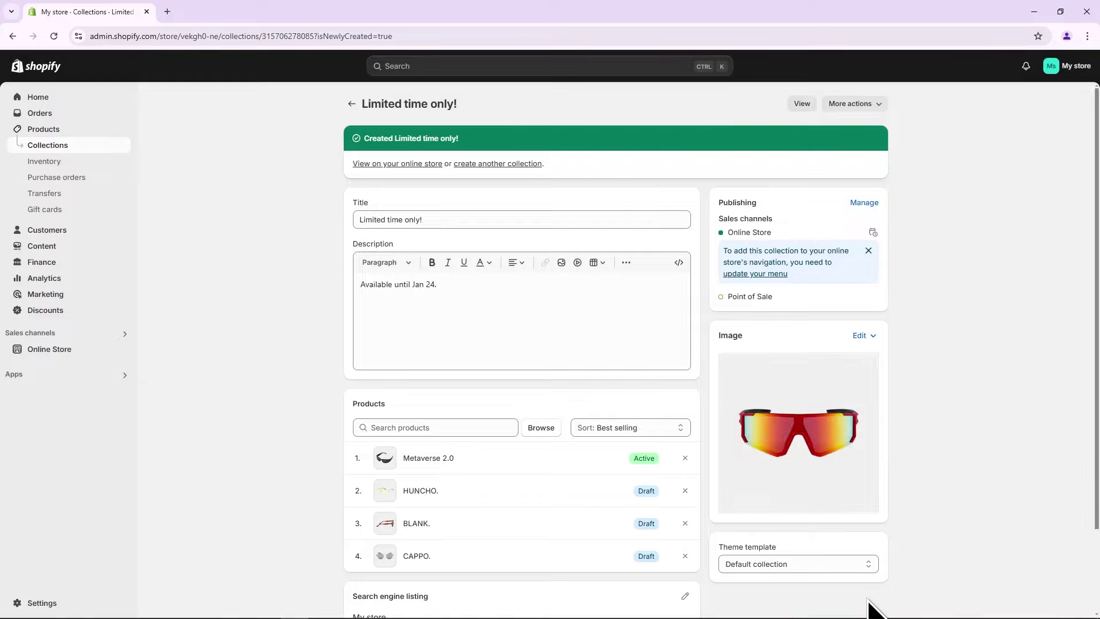
{"action": "left_click", "coordinate": [90, 148]}
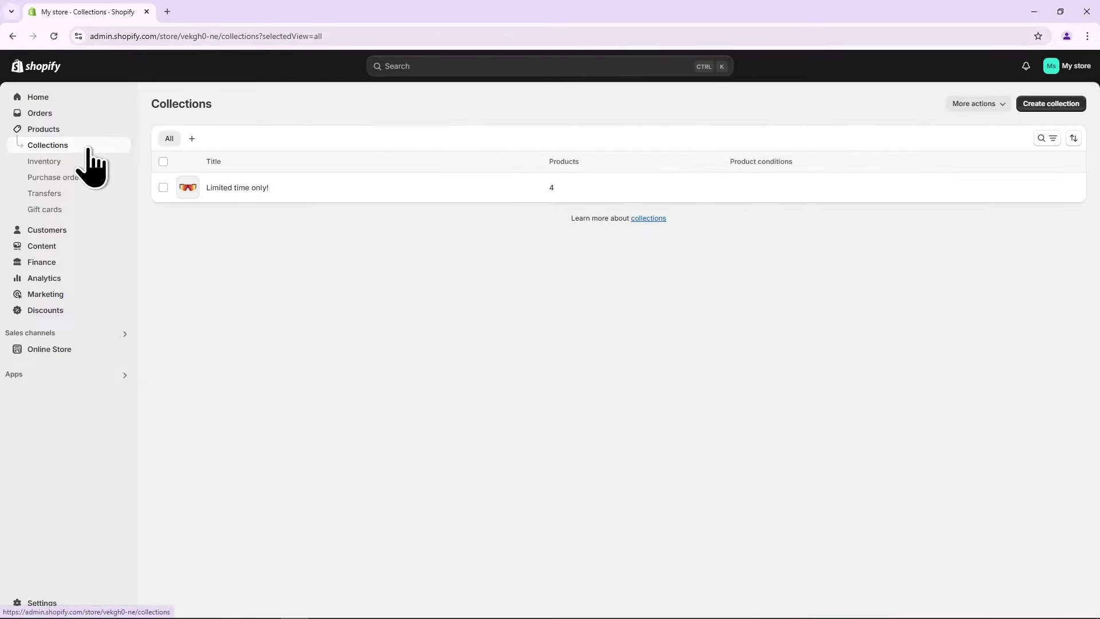